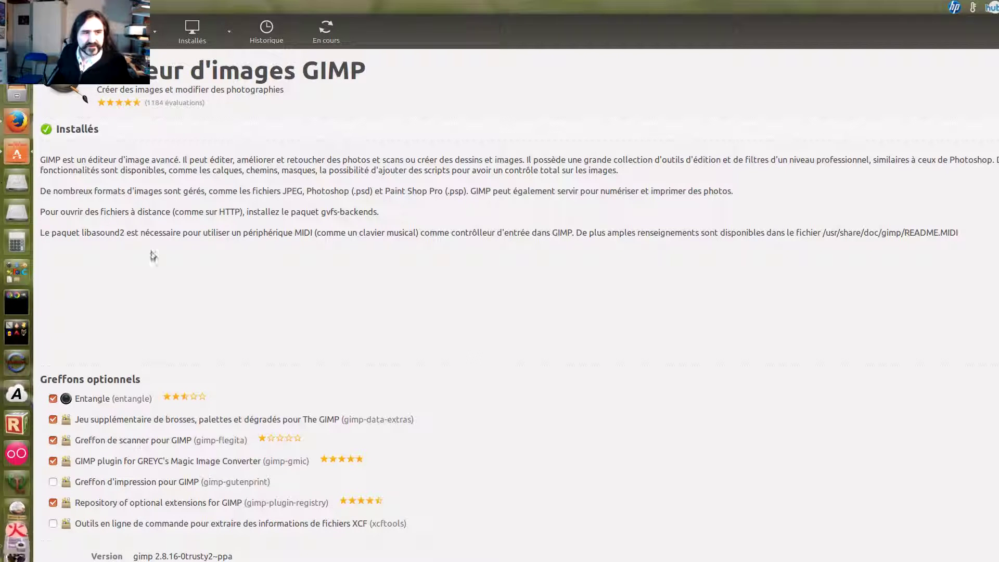
# - Switch to Firefox and review the G'MIC for GIMP download page, covering the plug-in packages per system and the installation notes
pyautogui.click(14, 130)
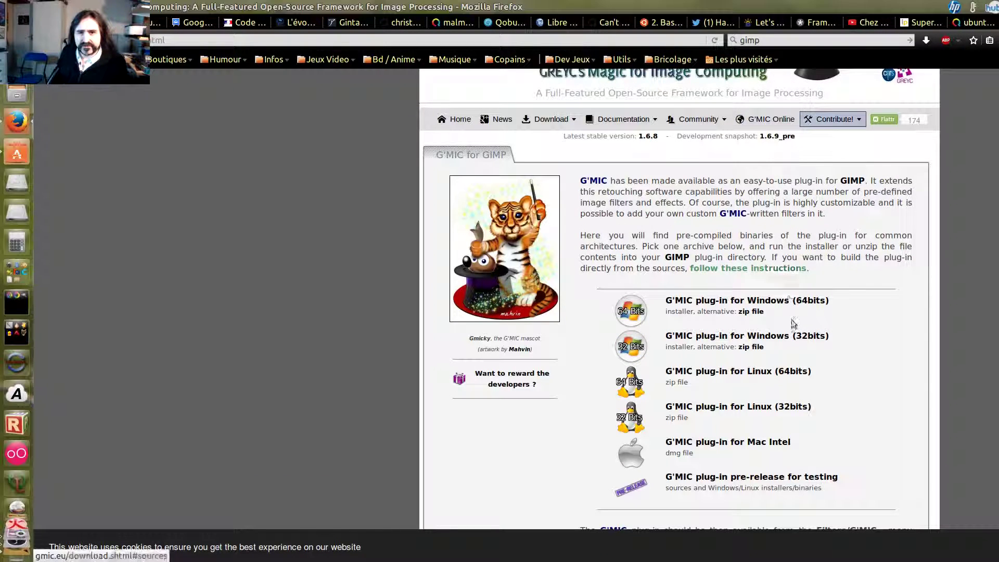
pyautogui.scroll(-5, 857, 433)
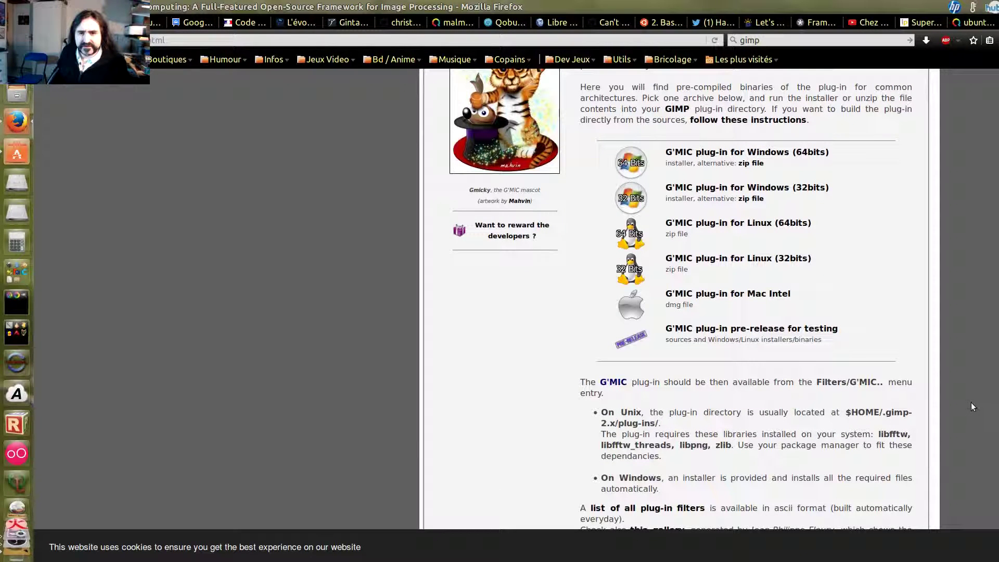
pyautogui.scroll(-2, 911, 402)
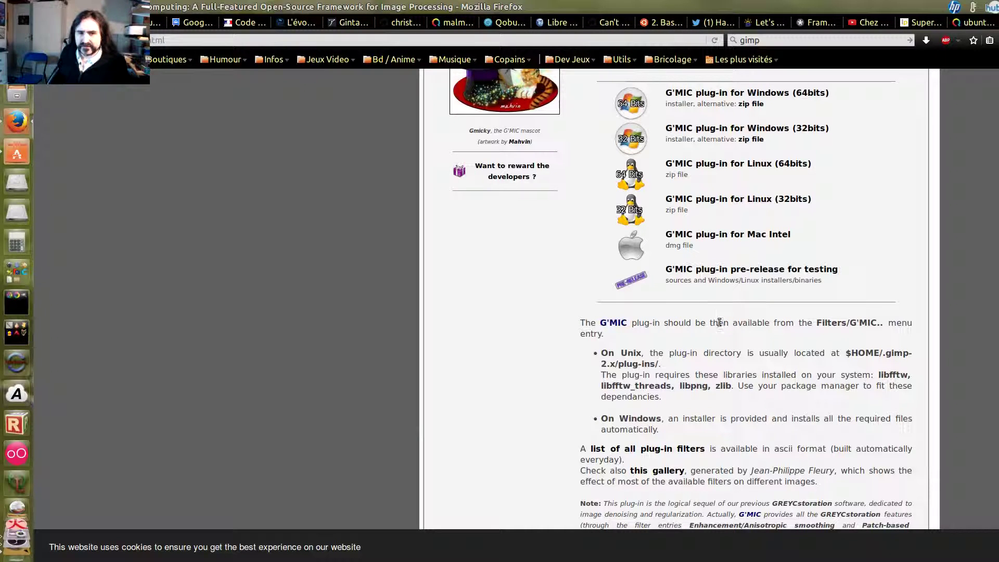
pyautogui.scroll(-2, 715, 410)
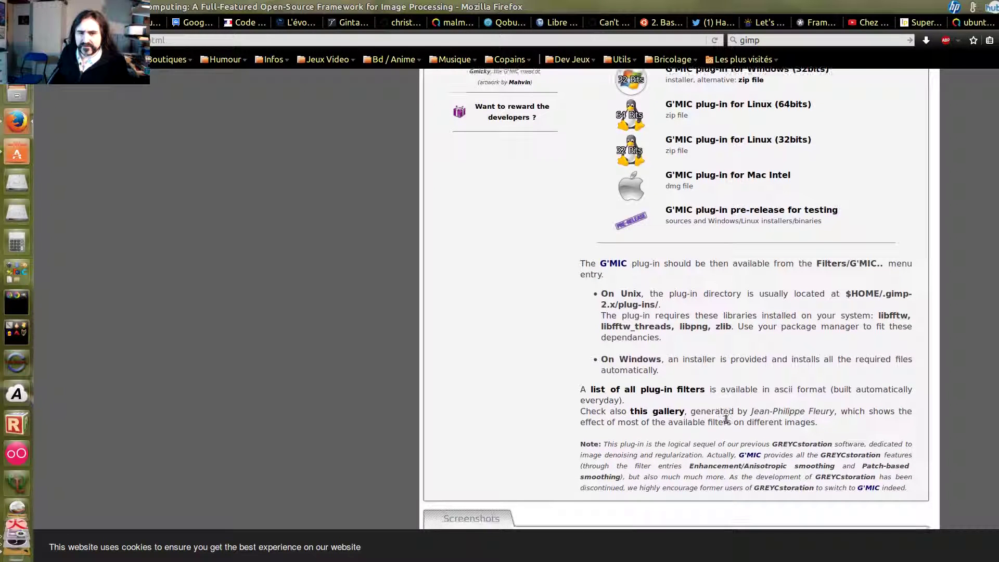
pyautogui.scroll(2, 734, 414)
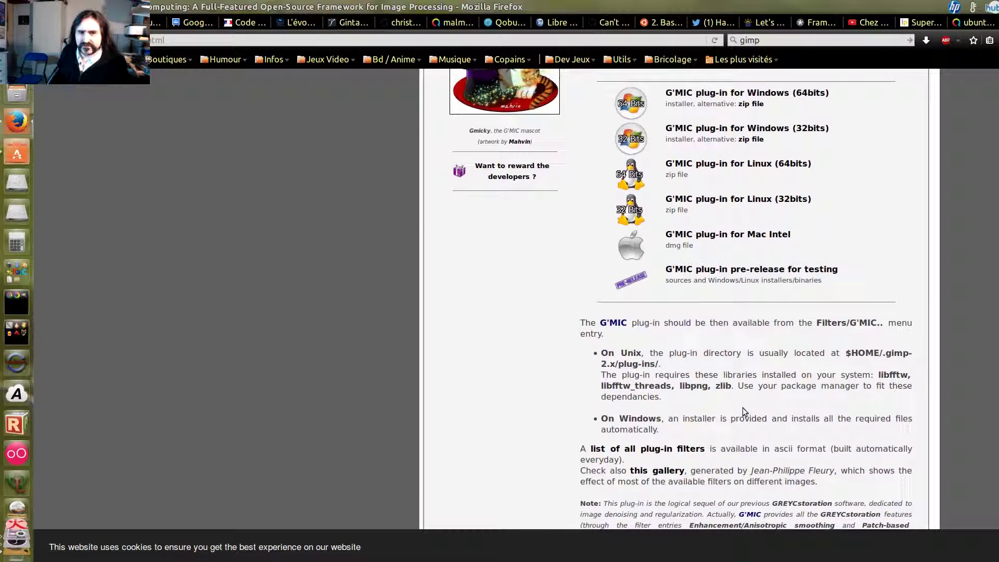
pyautogui.scroll(1, 742, 408)
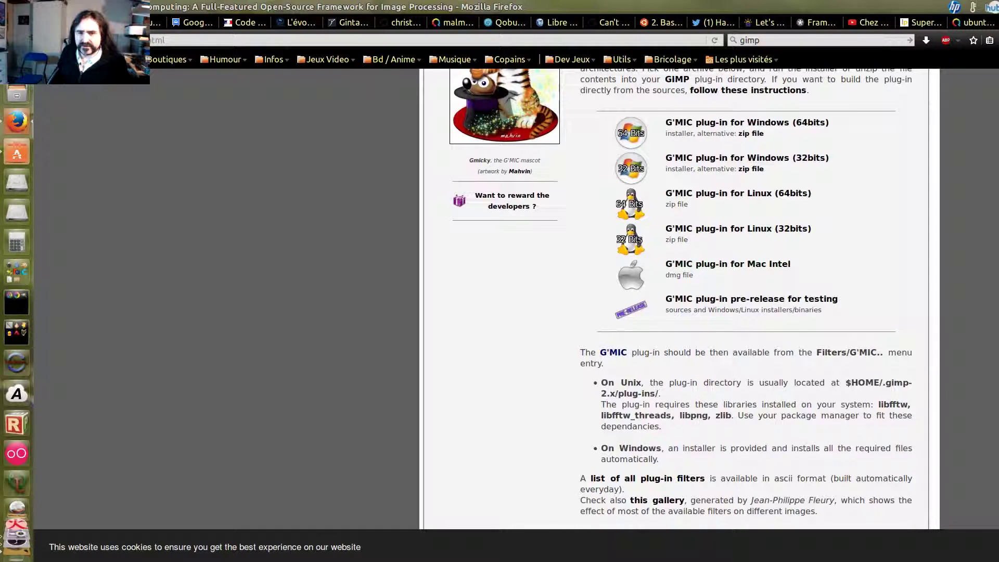
pyautogui.scroll(2, 709, 404)
pyautogui.scroll(-1, 709, 403)
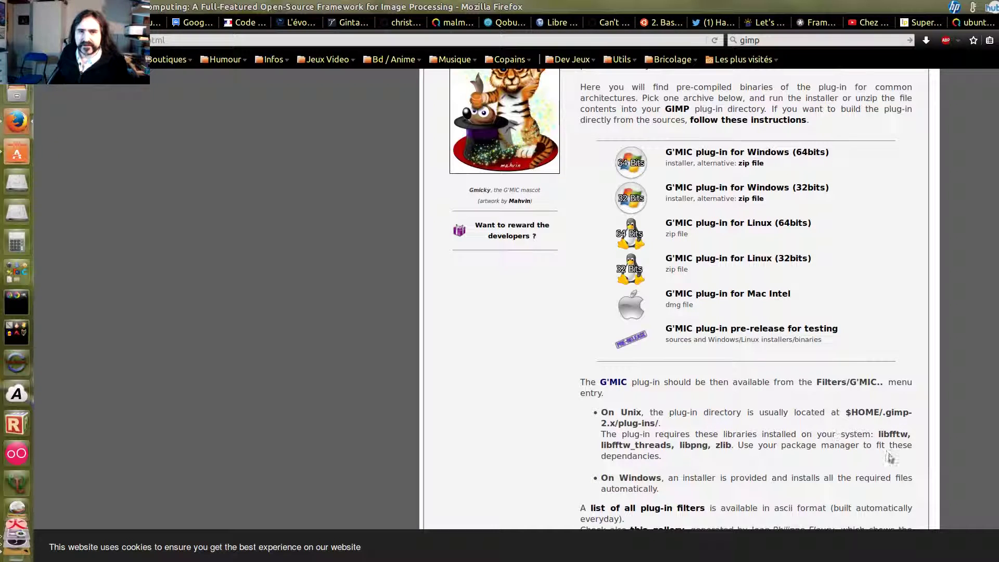
pyautogui.scroll(5, 880, 443)
pyautogui.scroll(-2, 874, 327)
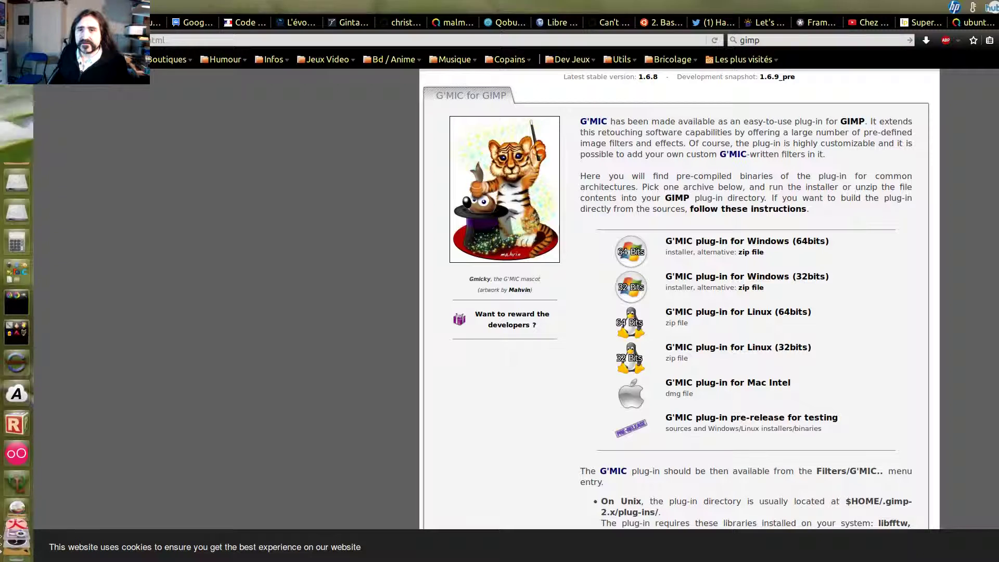
# - Switch to GIMP and change the font of the whole "Fleurs d'Automne" title to Shojumaru
pyautogui.hotkey('ctrl', 'Tab')
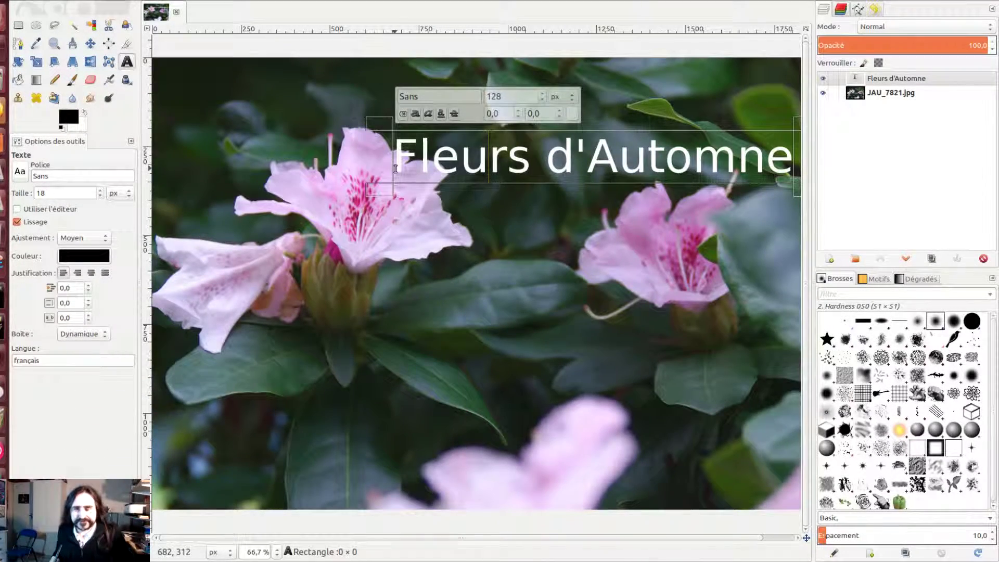
pyautogui.moveTo(399, 169); pyautogui.dragTo(475, 188)
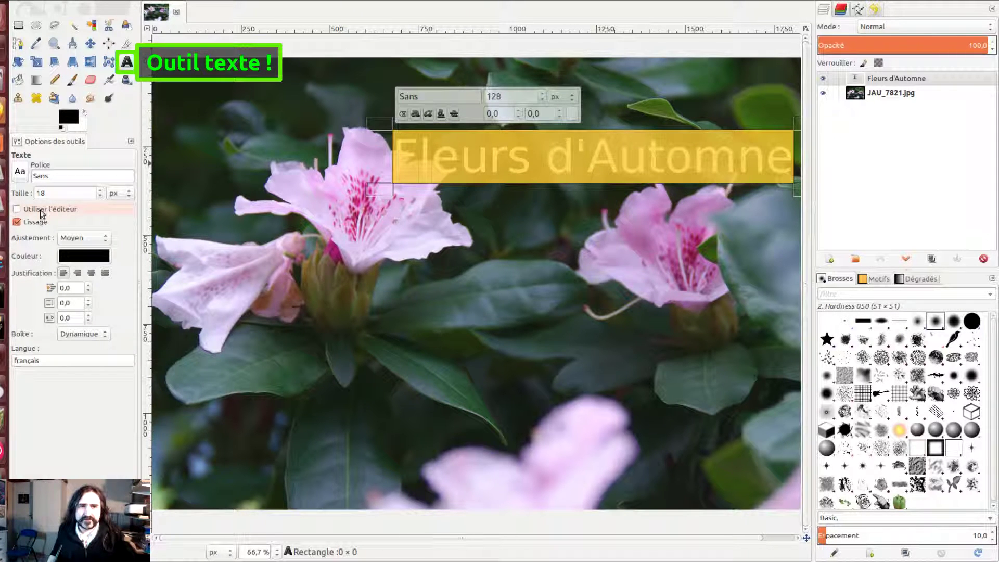
pyautogui.click(22, 174)
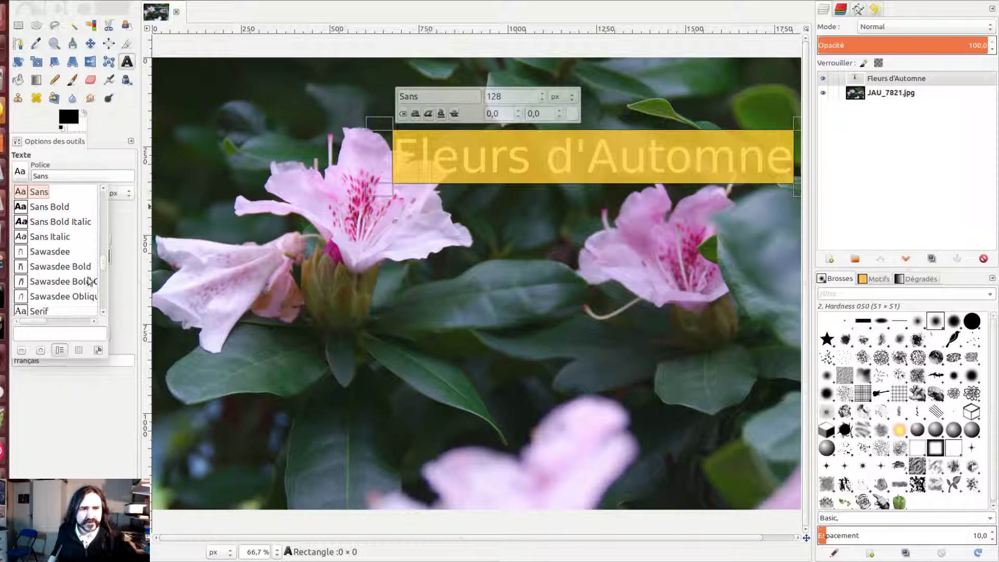
pyautogui.scroll(-2, 88, 282)
pyautogui.scroll(-2, 87, 281)
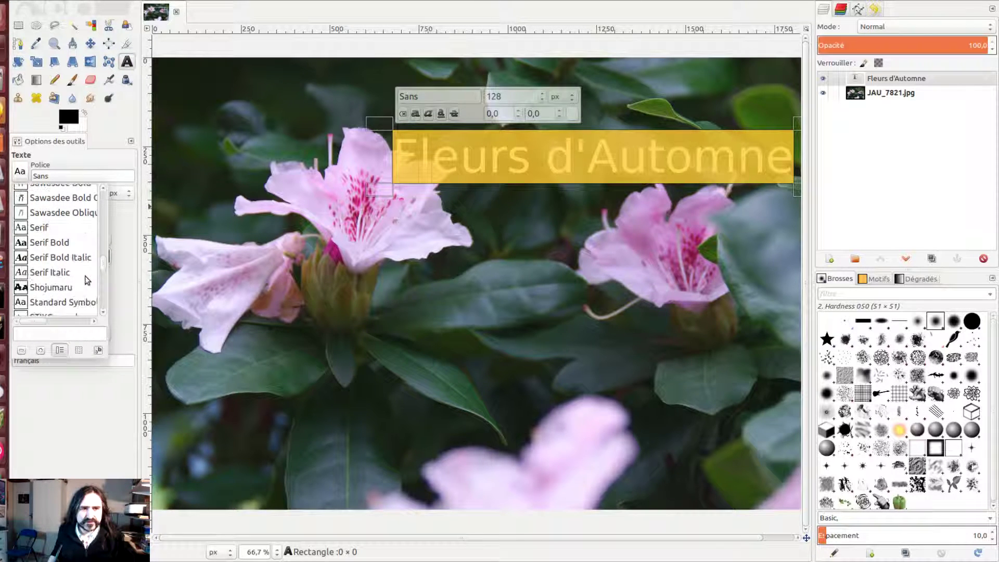
pyautogui.click(59, 290)
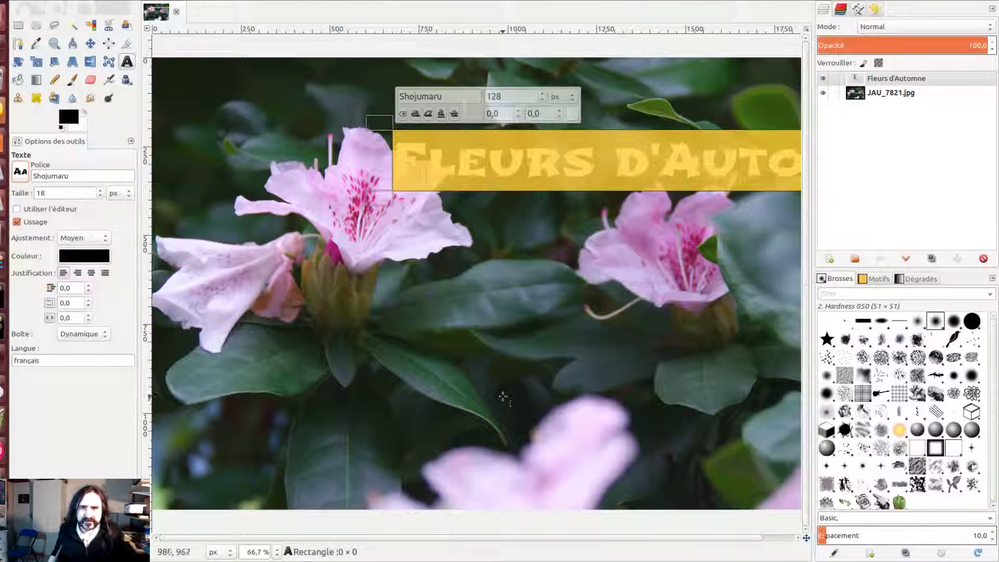
# - Reduce the size of the selected "Fleurs d'Automne" title text to 99 px
pyautogui.press('-')
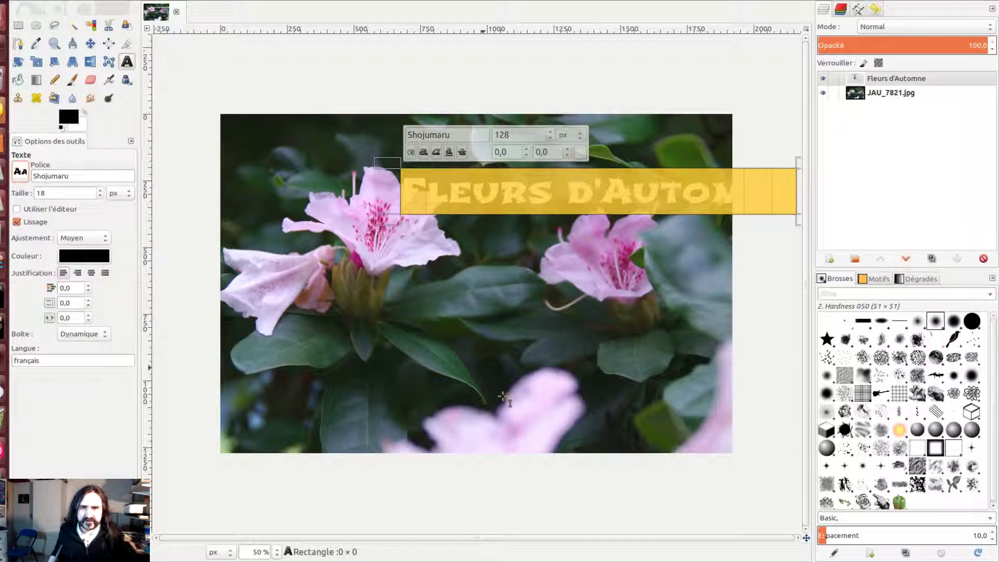
pyautogui.click(549, 139)
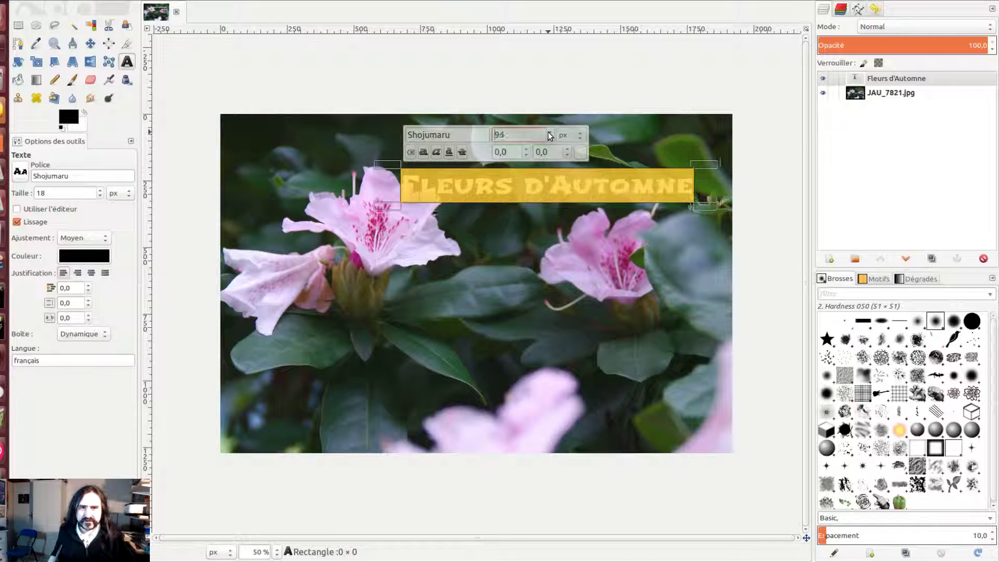
pyautogui.click(549, 132)
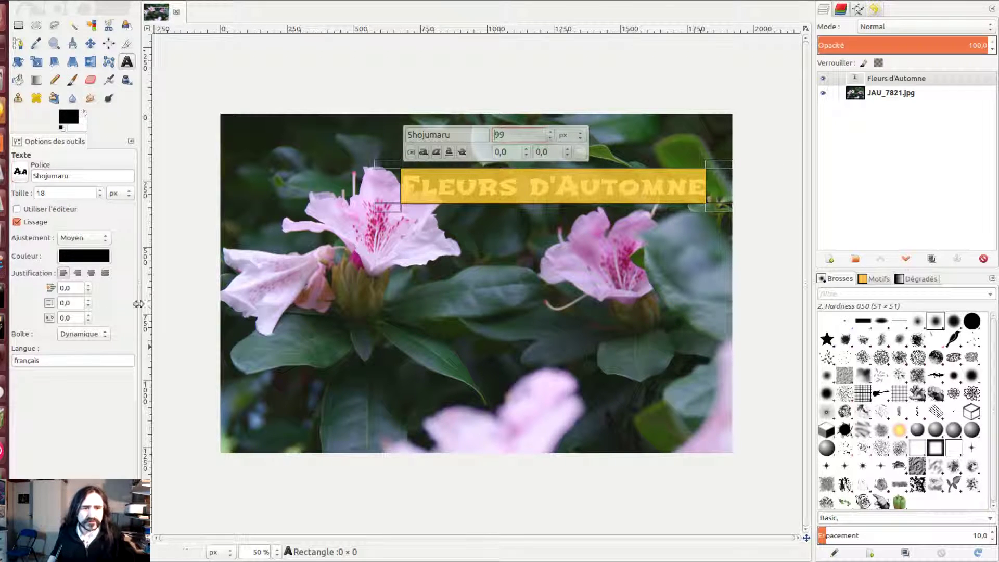
# - Switch to TypeCatcher and widen the font list to view the full names of the available fonts
pyautogui.click(3, 237)
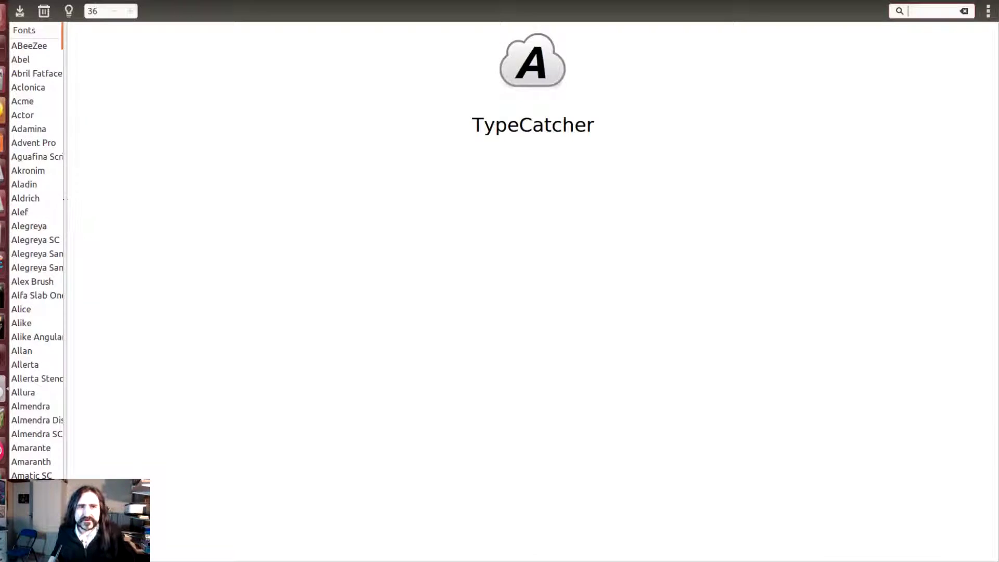
pyautogui.moveTo(66, 137); pyautogui.dragTo(97, 136)
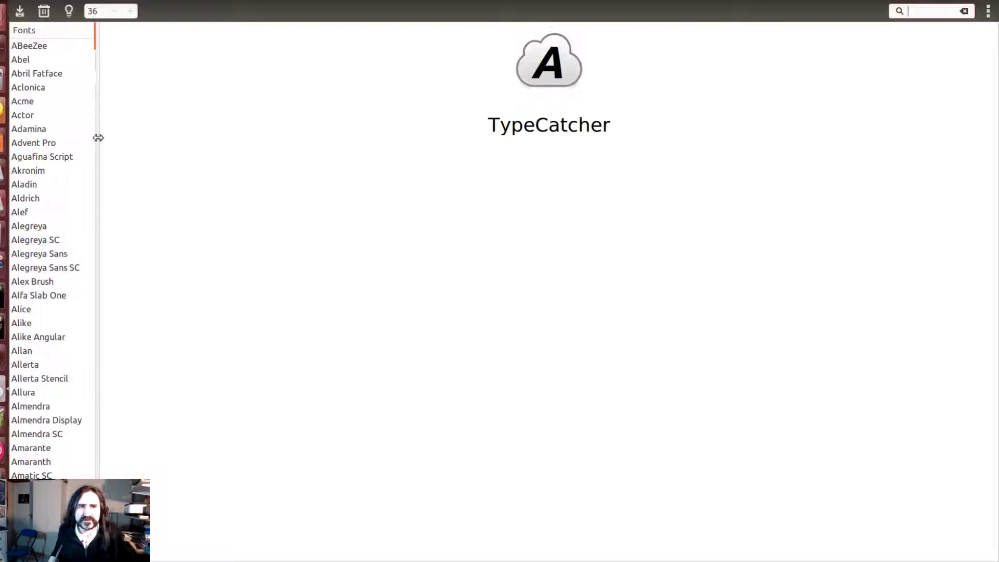
pyautogui.click(50, 212)
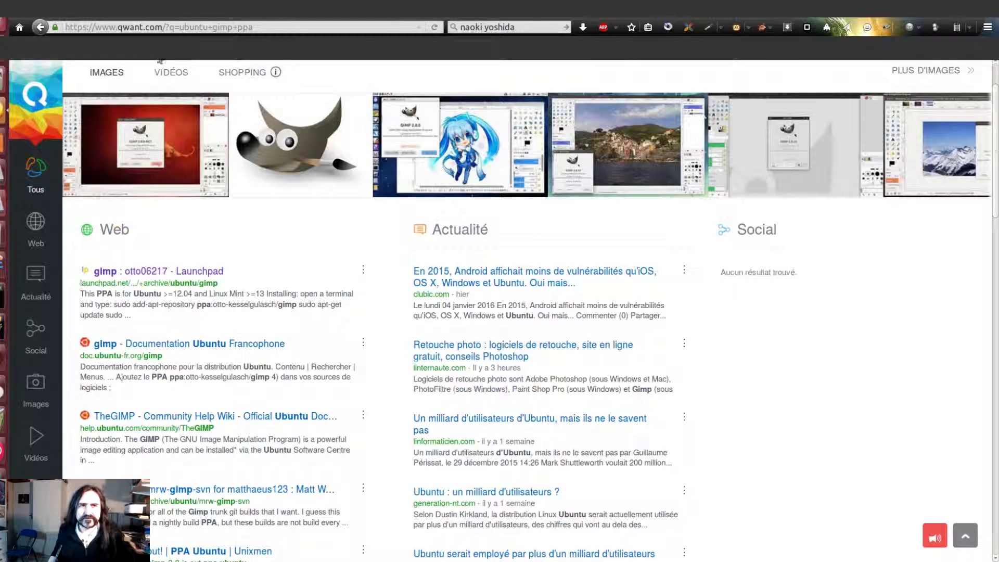
# - In the browser, look up "fonts" in the address history, open the Google Fonts Bangers specimen page and examine its characters
pyautogui.click(162, 27)
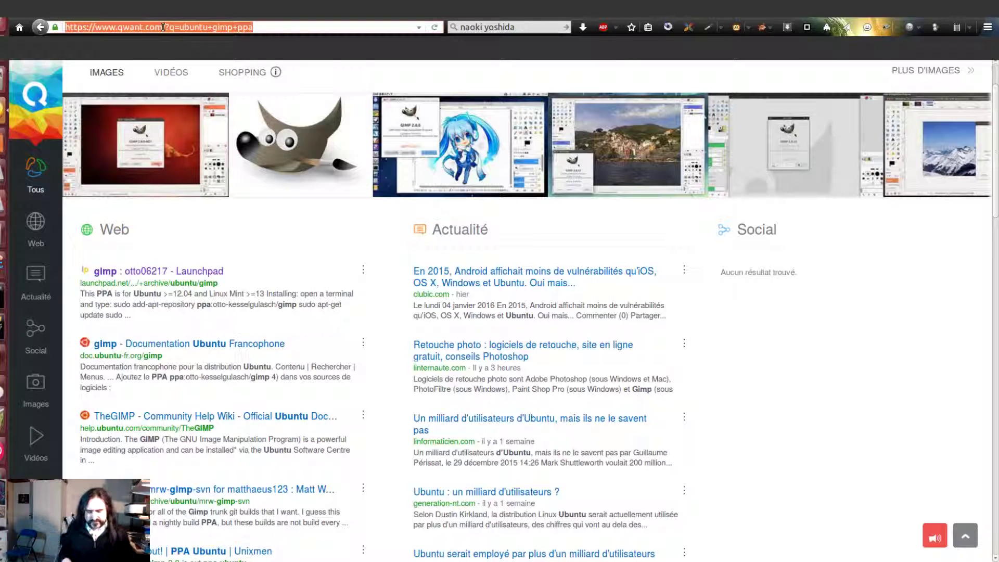
pyautogui.write('fonts')
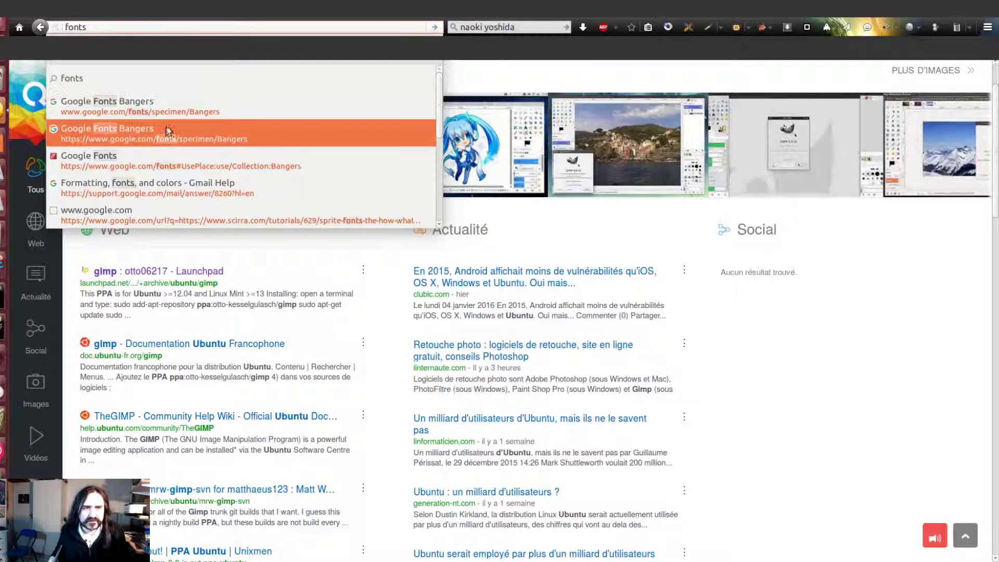
pyautogui.click(175, 131)
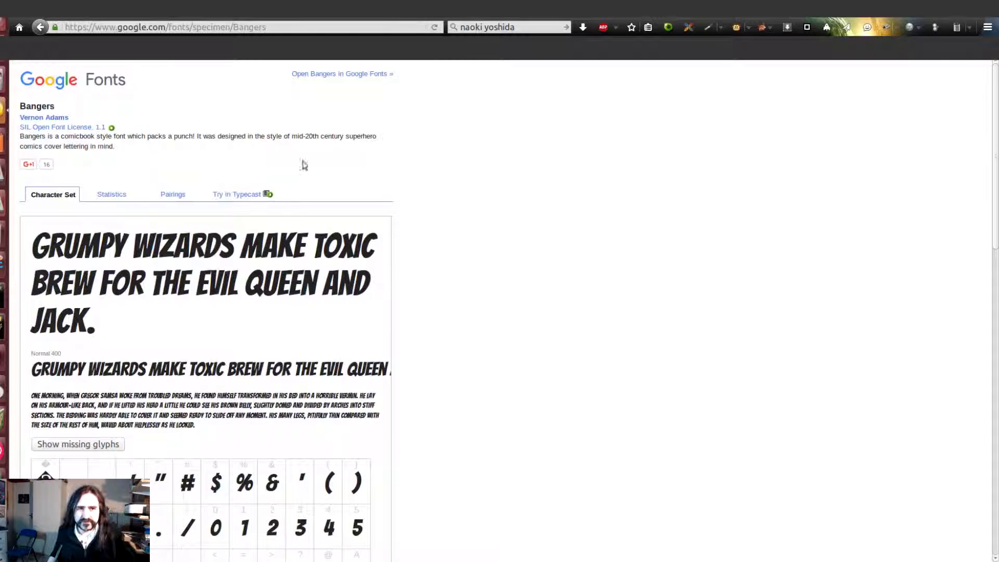
pyautogui.scroll(-4, 506, 241)
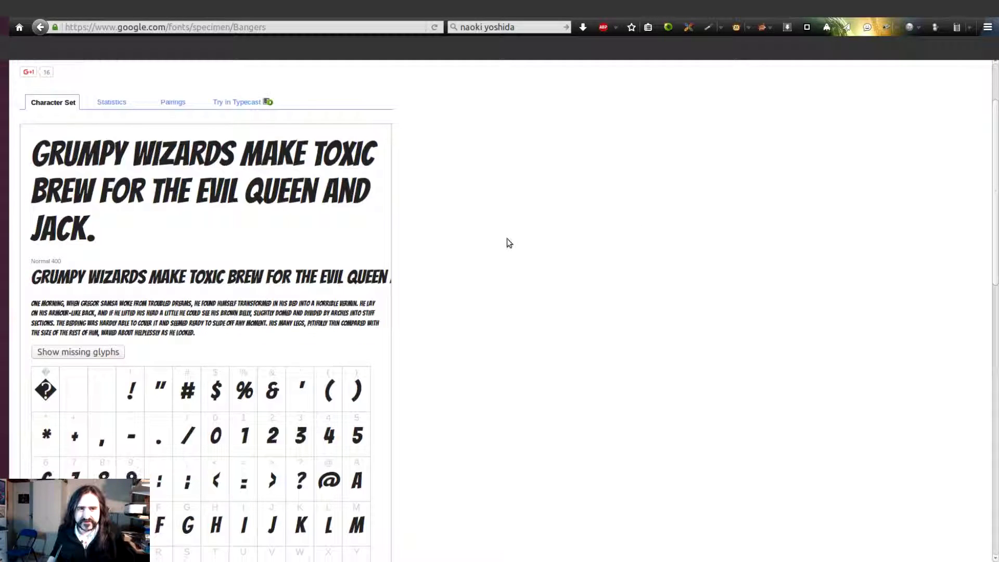
pyautogui.scroll(3, 341, 95)
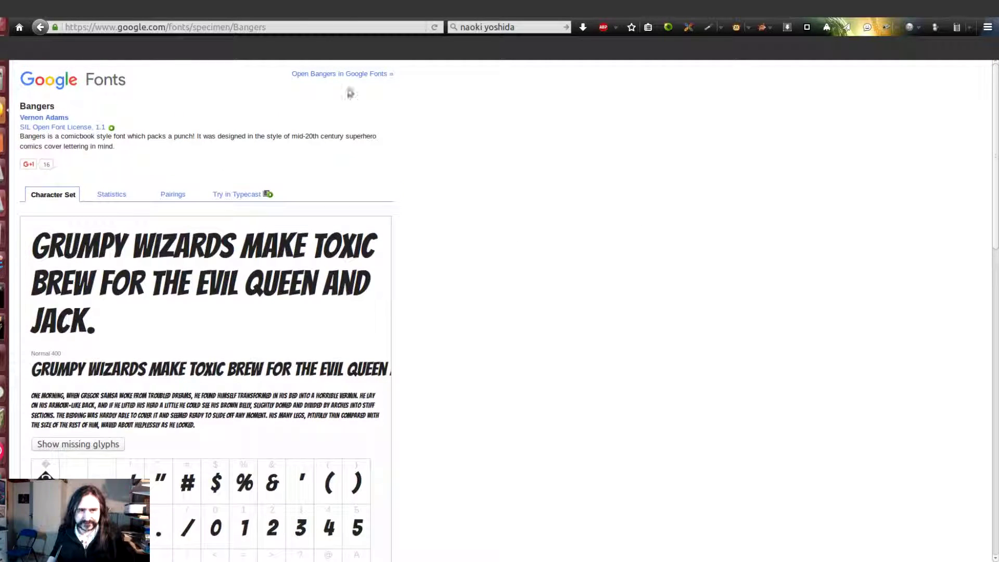
# - Open Bangers in Google Fonts, view the font download options, and close them without downloading
pyautogui.click(354, 77)
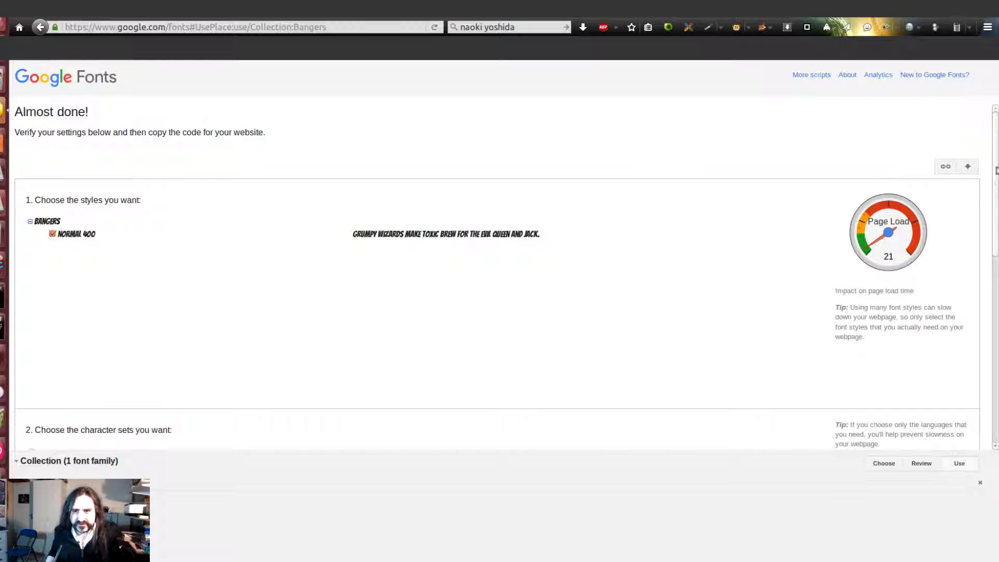
pyautogui.click(969, 169)
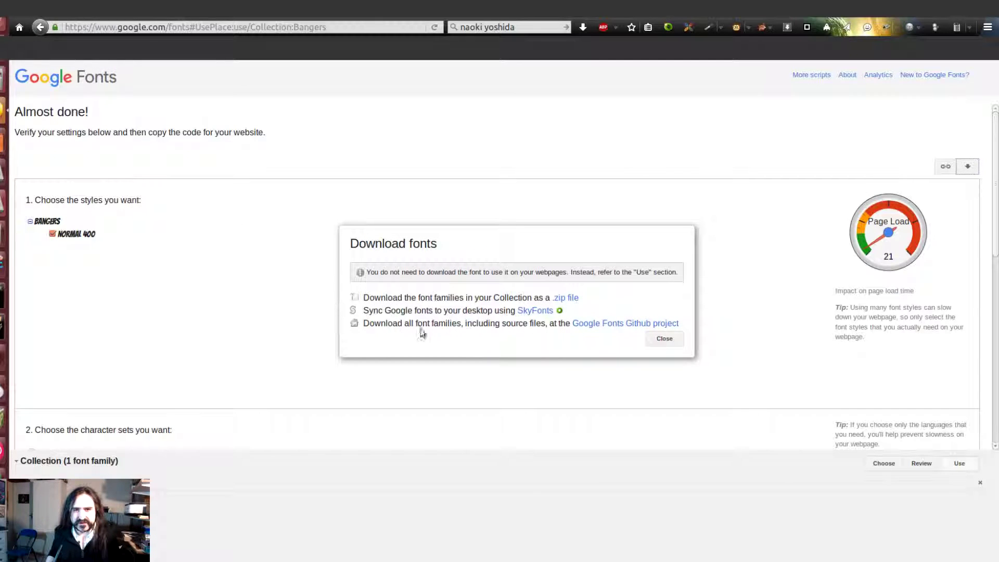
pyautogui.click(663, 338)
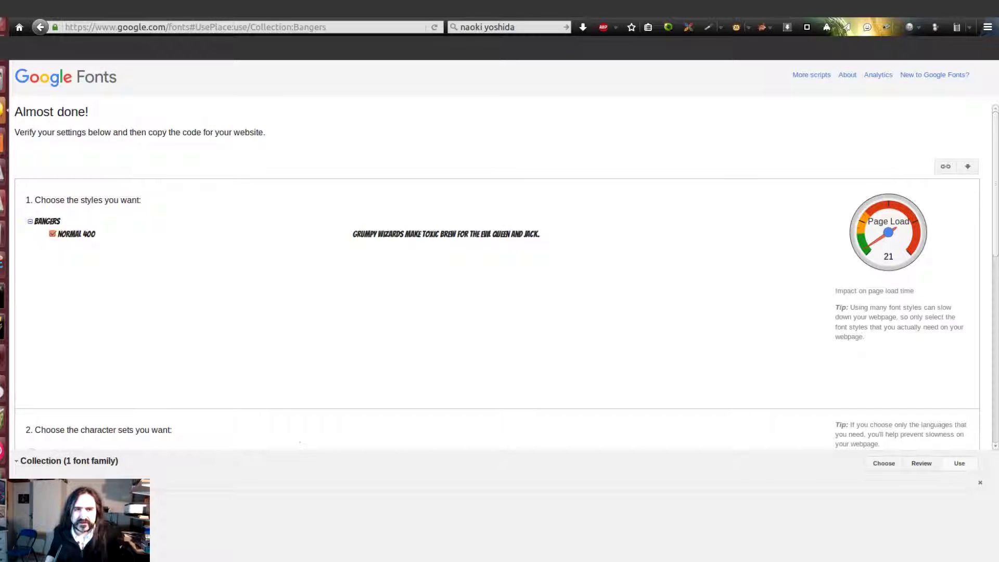
# - Switch back to GIMP and set the size of the "Fleurs d'Automne" title text to 110 px
pyautogui.click(21, 84)
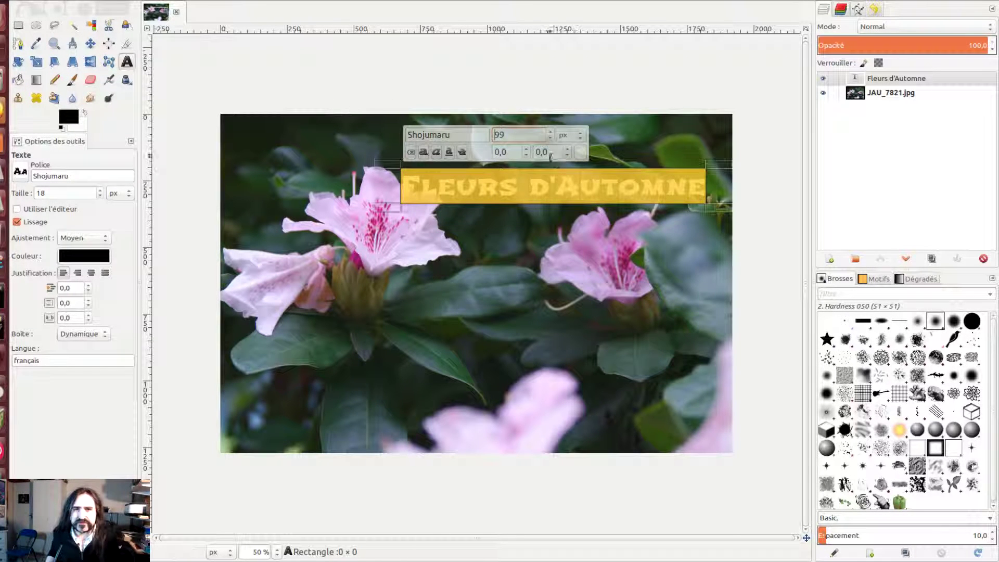
pyautogui.click(551, 131)
pyautogui.click(551, 131)
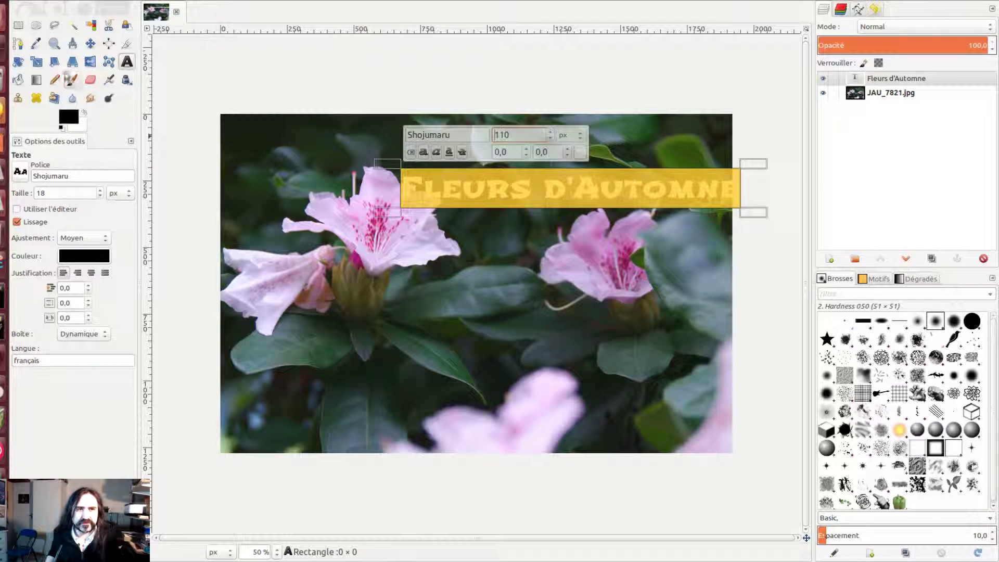
# - Move the "Fleurs d'Automne" text layer so the whole title fits inside the photo, just above the right-hand flower
pyautogui.click(90, 43)
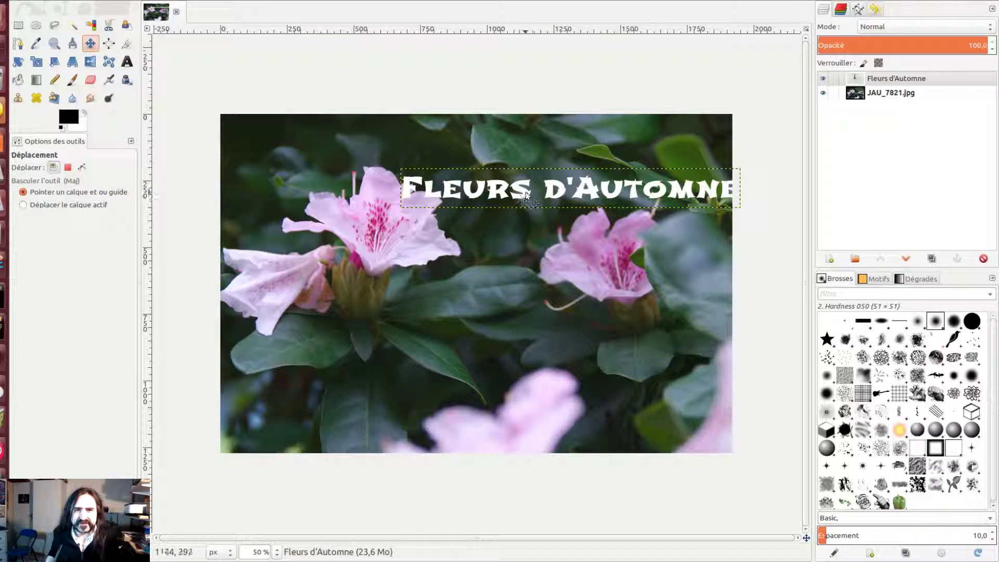
pyautogui.moveTo(525, 194); pyautogui.dragTo(493, 175)
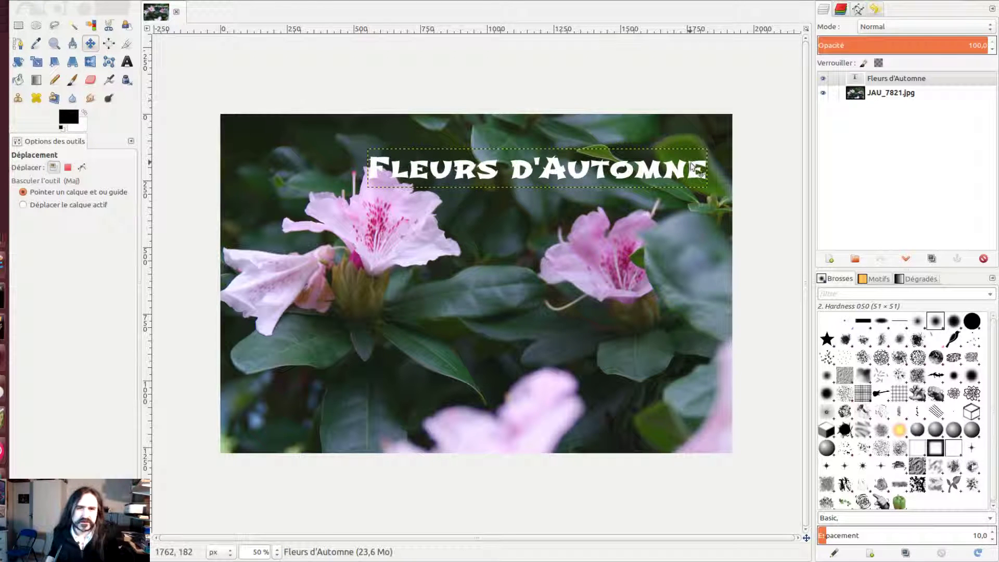
pyautogui.moveTo(411, 175); pyautogui.dragTo(412, 186)
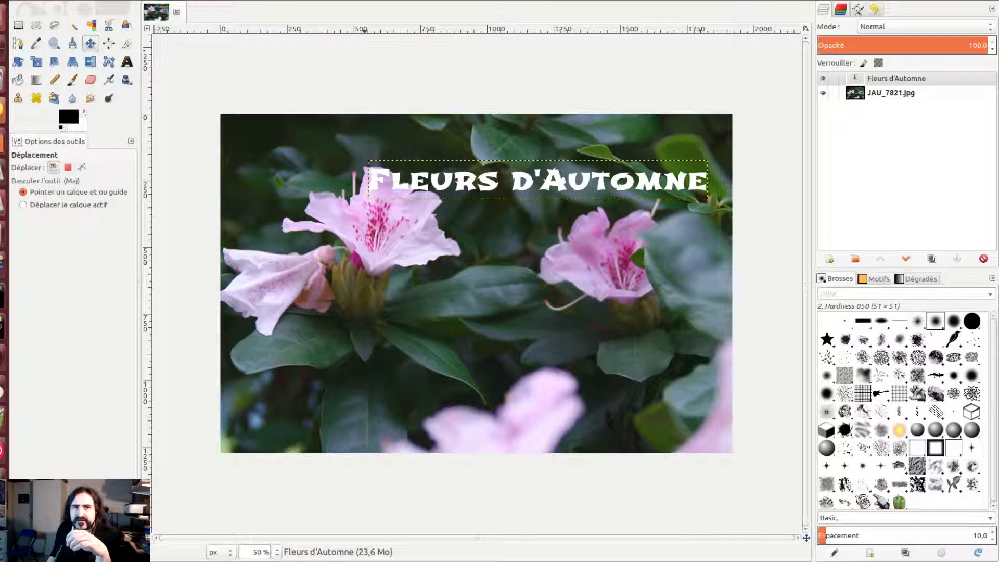
# - Open G'MIC for the "Fleurs d'Automne" layer and choose the Local orientation filter from the Contours category
pyautogui.click(349, 7)
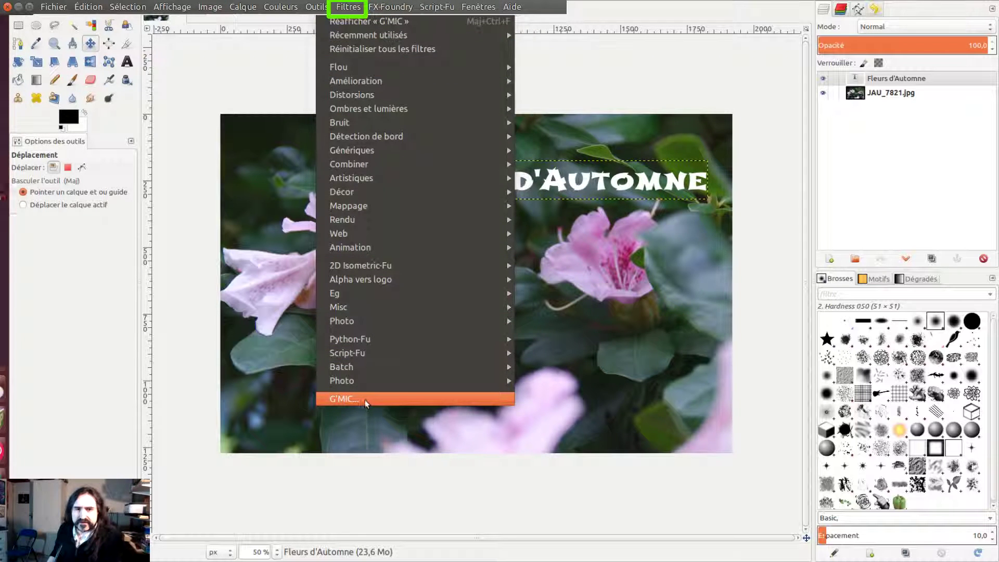
pyautogui.click(344, 399)
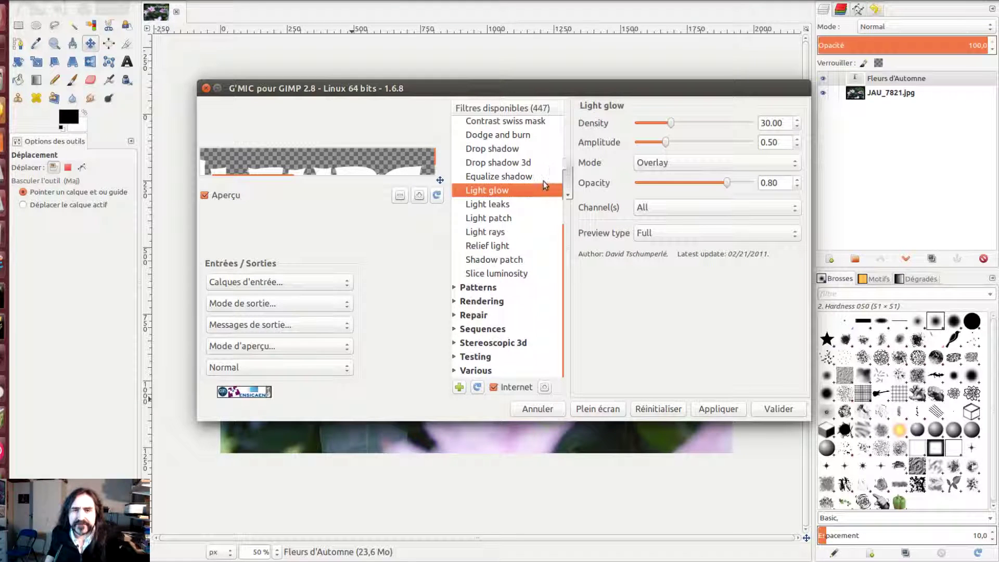
pyautogui.moveTo(563, 251); pyautogui.dragTo(569, 112)
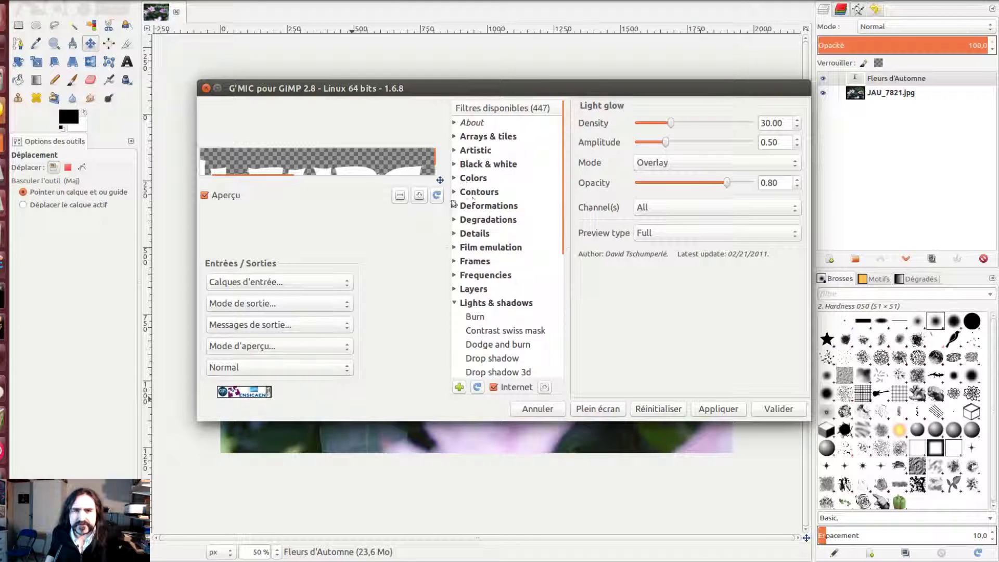
pyautogui.click(454, 192)
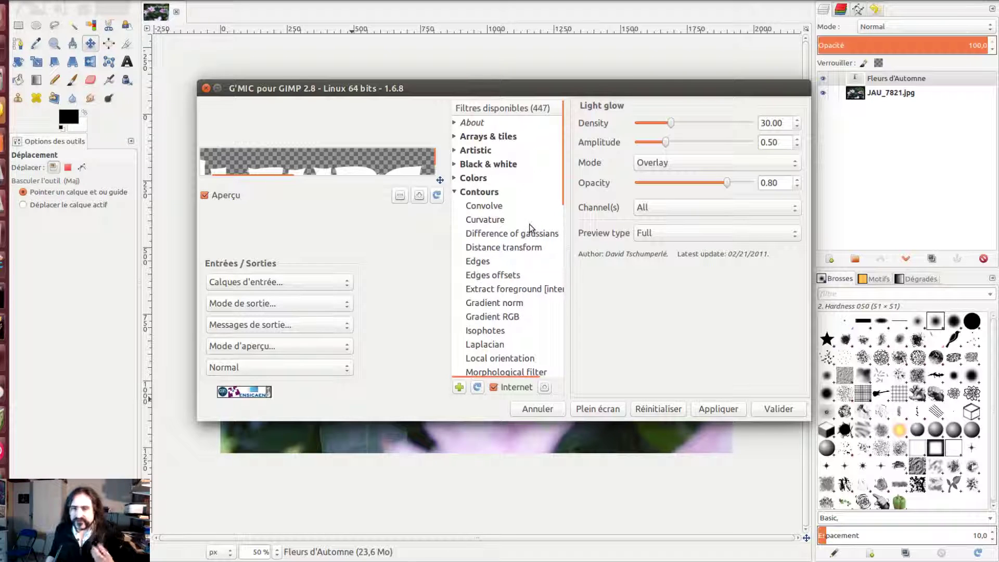
pyautogui.scroll(-2, 519, 312)
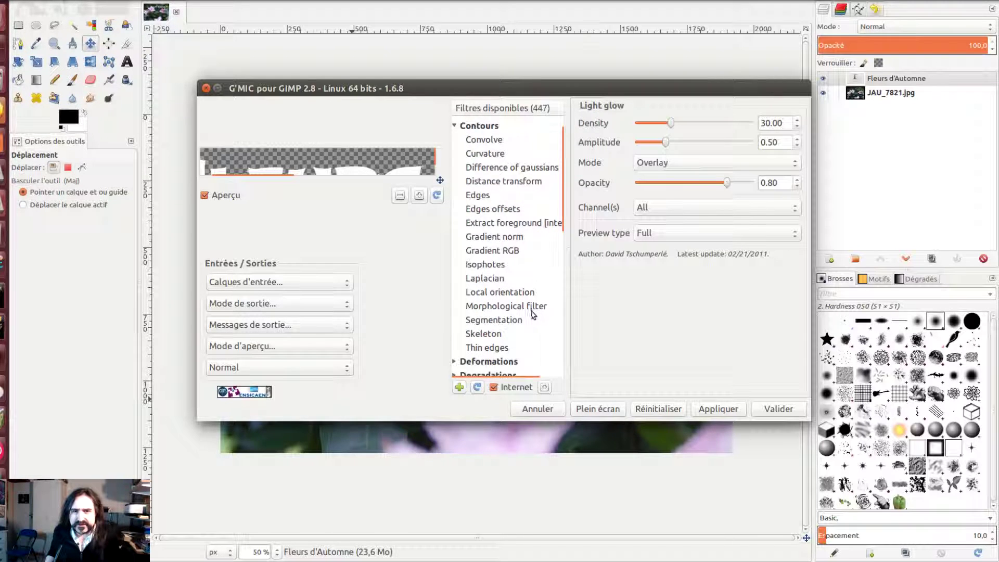
pyautogui.click(523, 295)
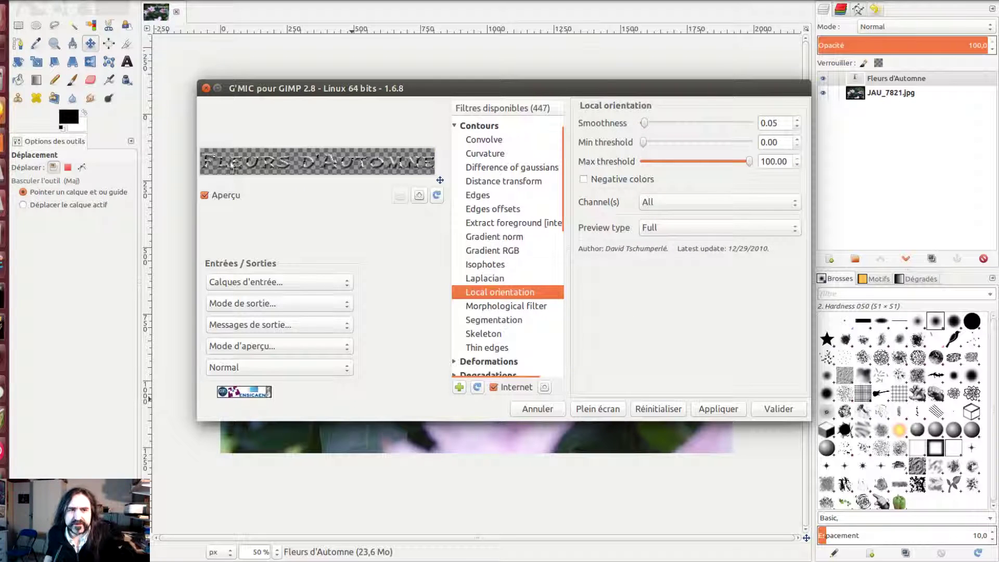
# - Apply Local orientation to the title with a Smoothness of 0.10, and shift the title layer slightly to the left
pyautogui.moveTo(644, 123)
pyautogui.mouseDown()
pyautogui.moveTo(655, 127)
pyautogui.moveTo(644, 127)
pyautogui.mouseUp()
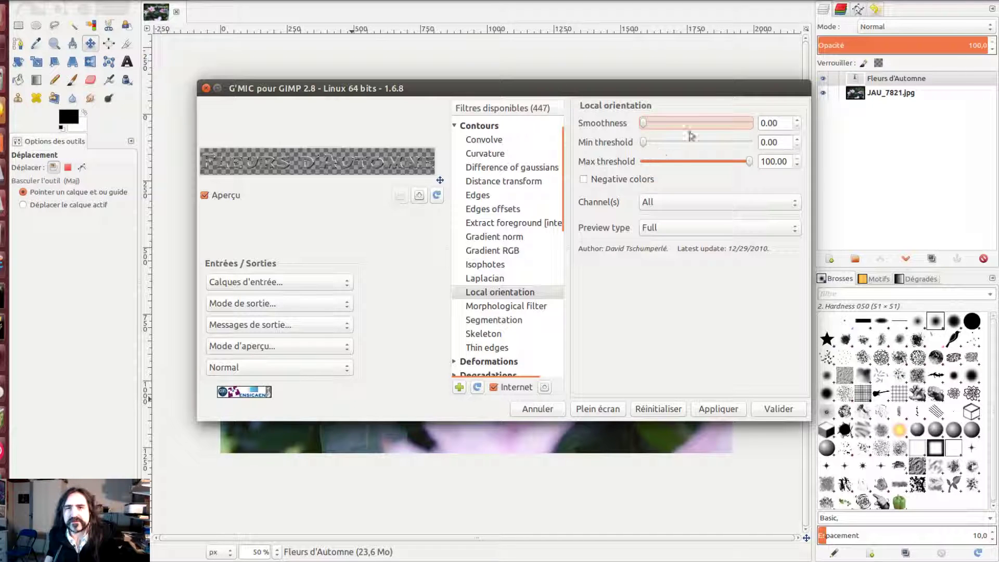
pyautogui.click(796, 121)
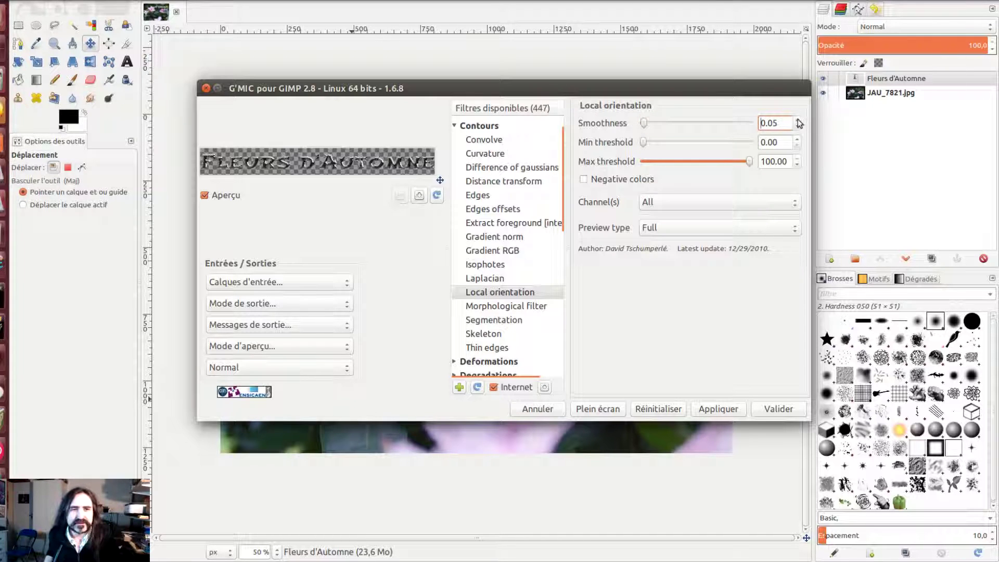
pyautogui.click(798, 120)
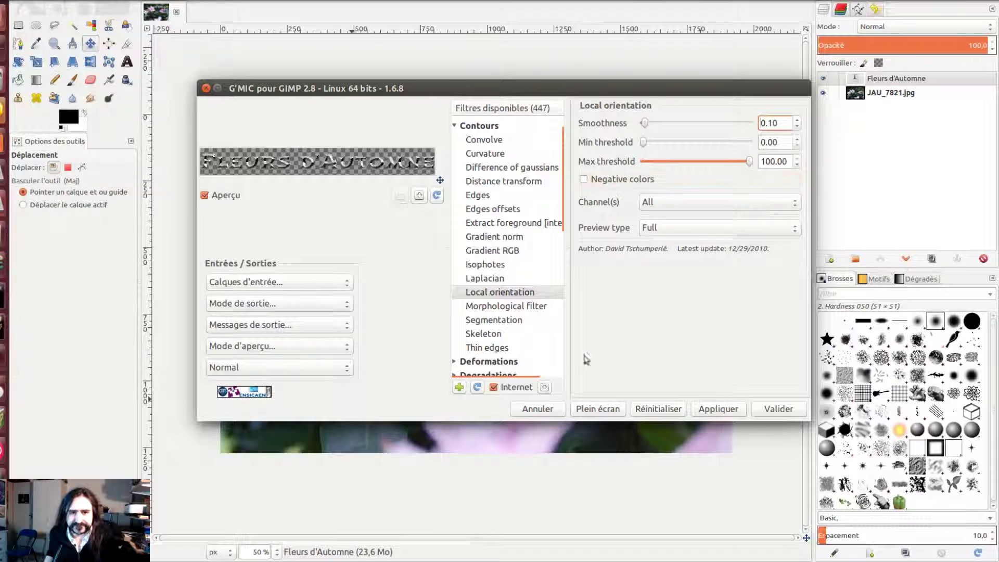
pyautogui.click(772, 411)
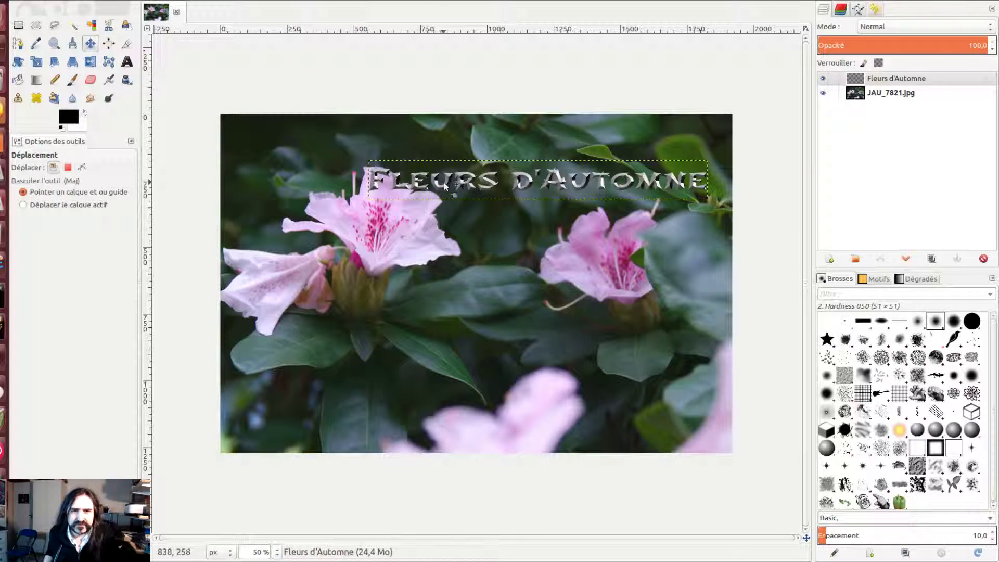
pyautogui.moveTo(448, 189); pyautogui.dragTo(437, 186)
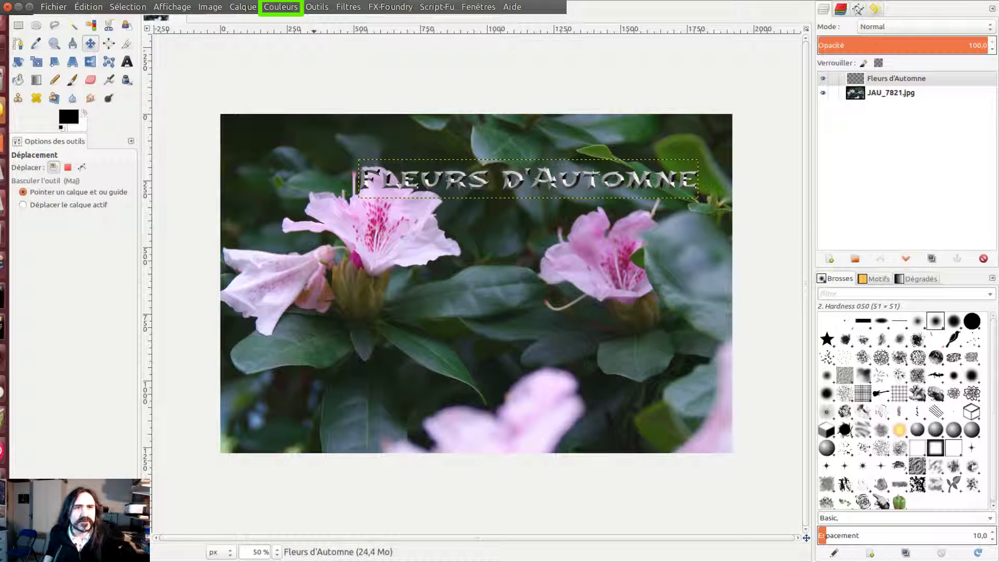
# - Colorize the title layer orange with hue 19, saturation 78 and lightness 16
pyautogui.click(281, 7)
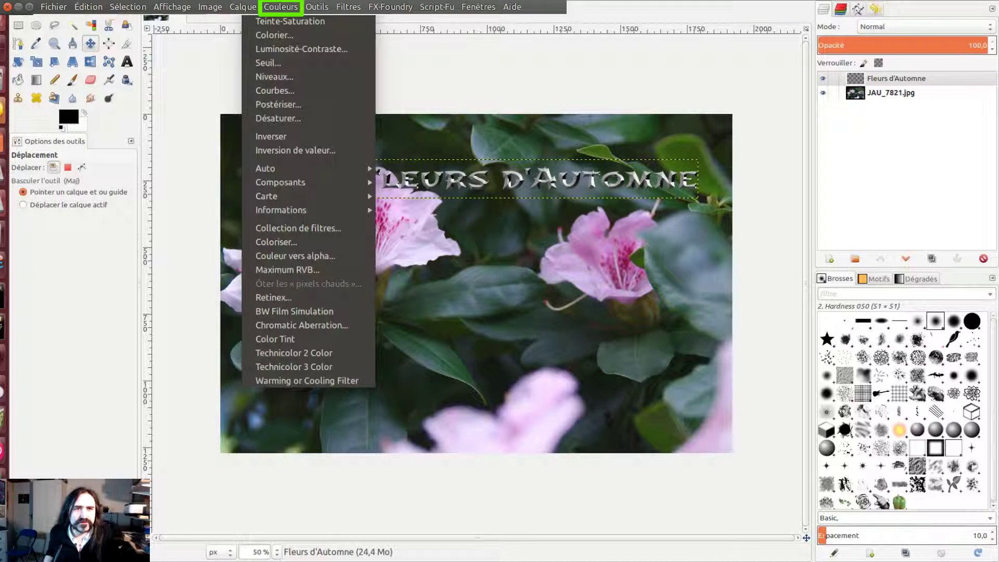
pyautogui.click(281, 36)
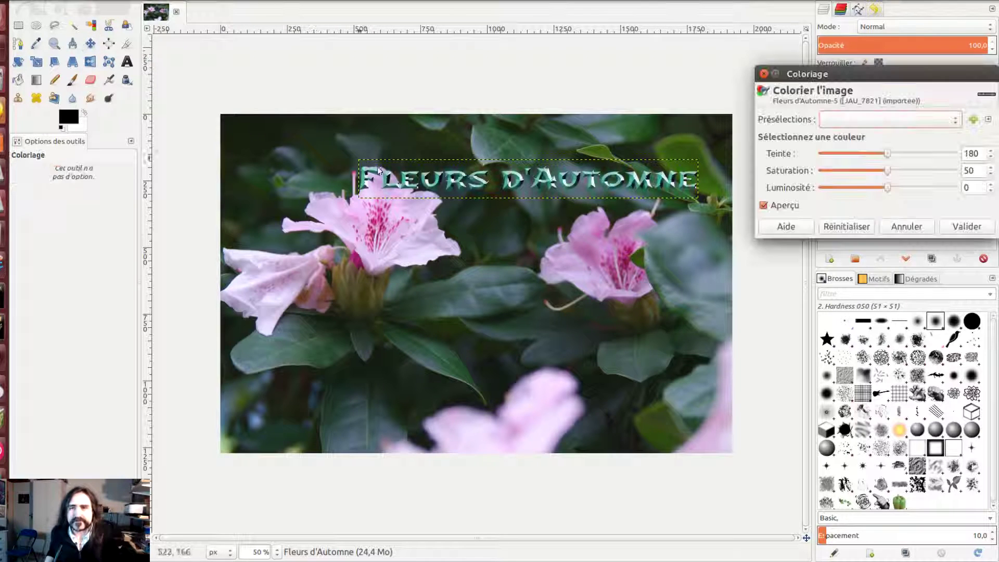
pyautogui.moveTo(865, 73); pyautogui.dragTo(824, 80)
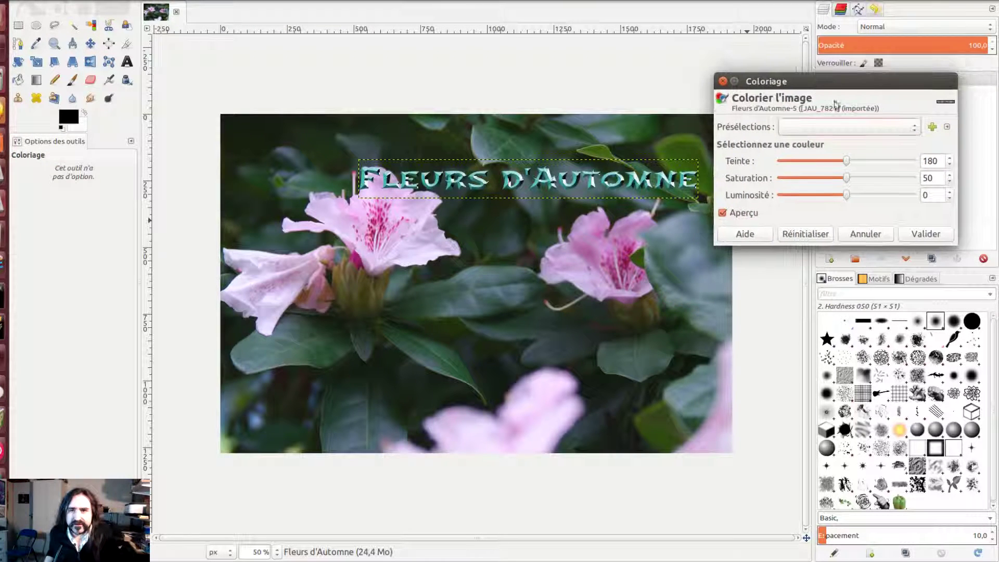
pyautogui.moveTo(846, 162); pyautogui.dragTo(789, 161)
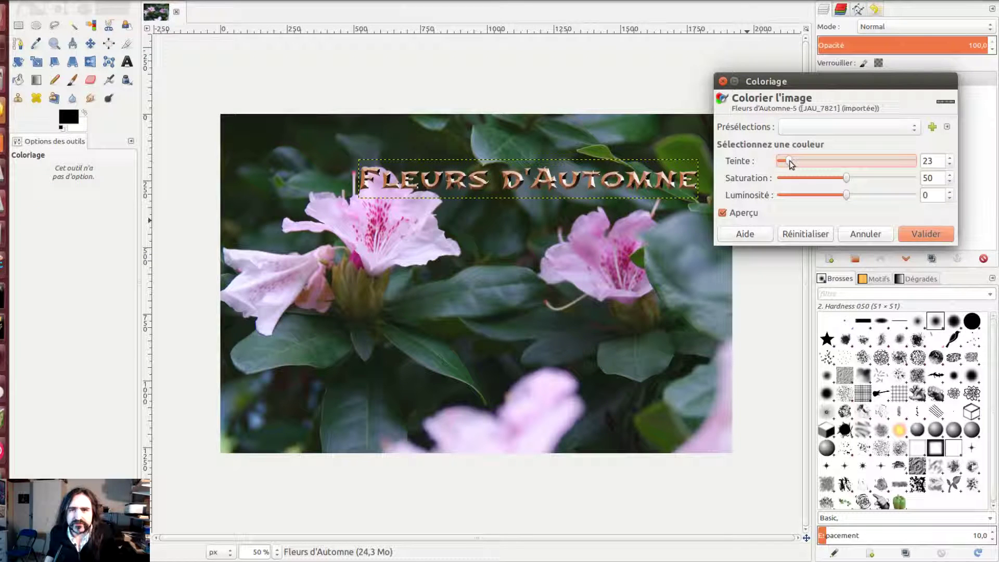
pyautogui.moveTo(847, 178)
pyautogui.mouseDown()
pyautogui.moveTo(897, 179)
pyautogui.moveTo(876, 180)
pyautogui.moveTo(887, 195)
pyautogui.moveTo(856, 191)
pyautogui.mouseUp()
pyautogui.moveTo(791, 162); pyautogui.dragTo(790, 164)
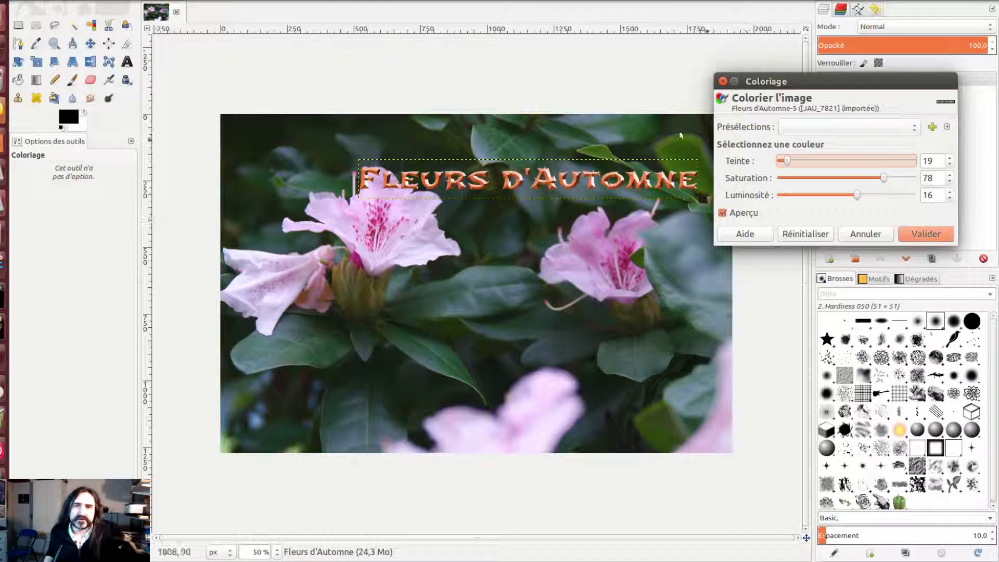
pyautogui.click(915, 235)
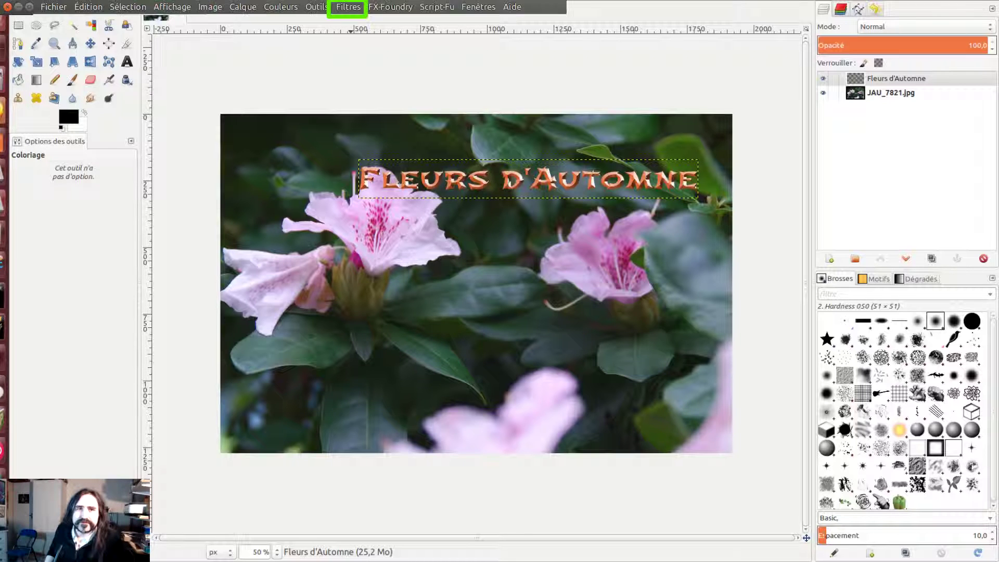
# - Open G'MIC for the title layer again and look through the filters in the Deformations category
pyautogui.click(348, 7)
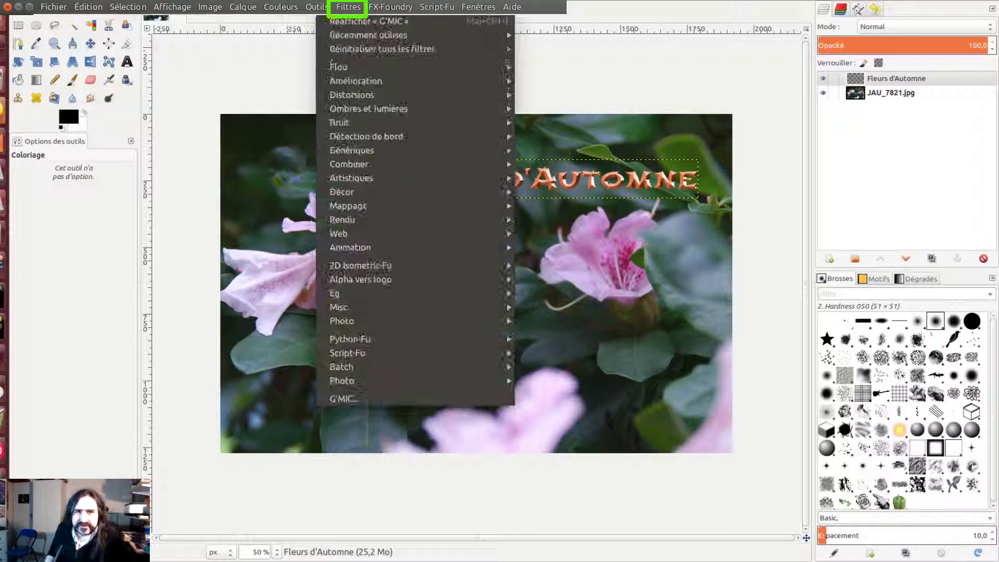
pyautogui.click(380, 398)
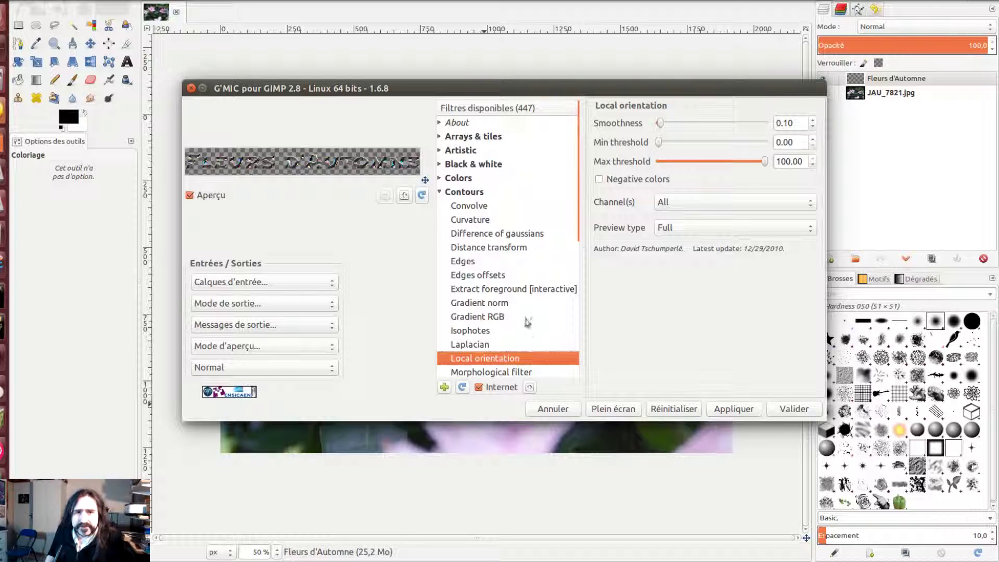
pyautogui.click(440, 192)
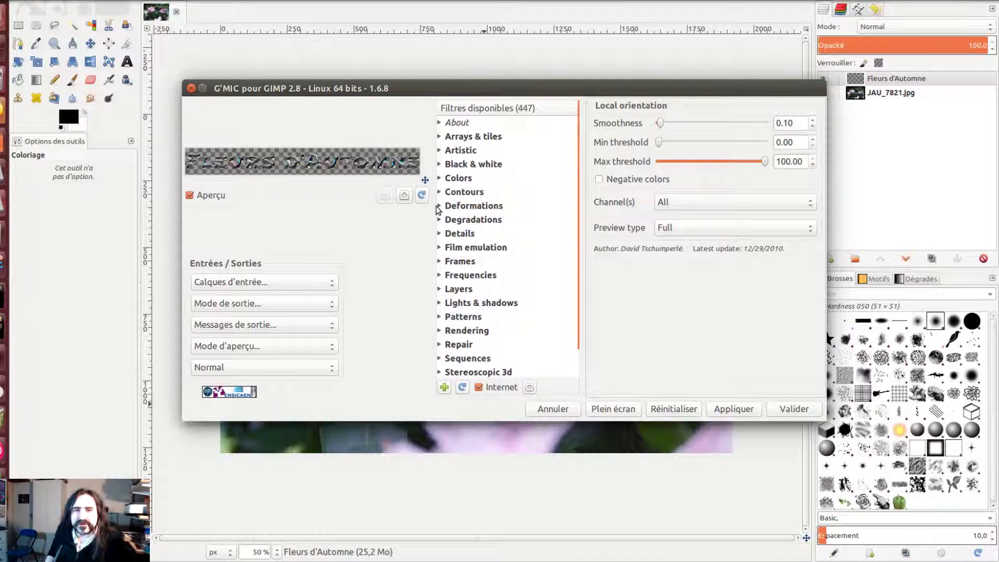
pyautogui.click(440, 206)
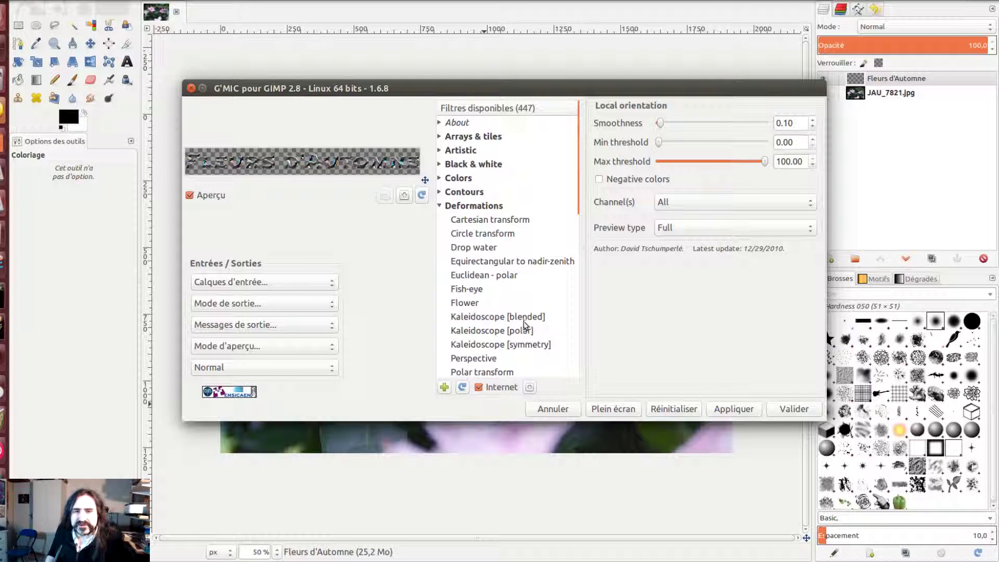
pyautogui.scroll(-4, 536, 320)
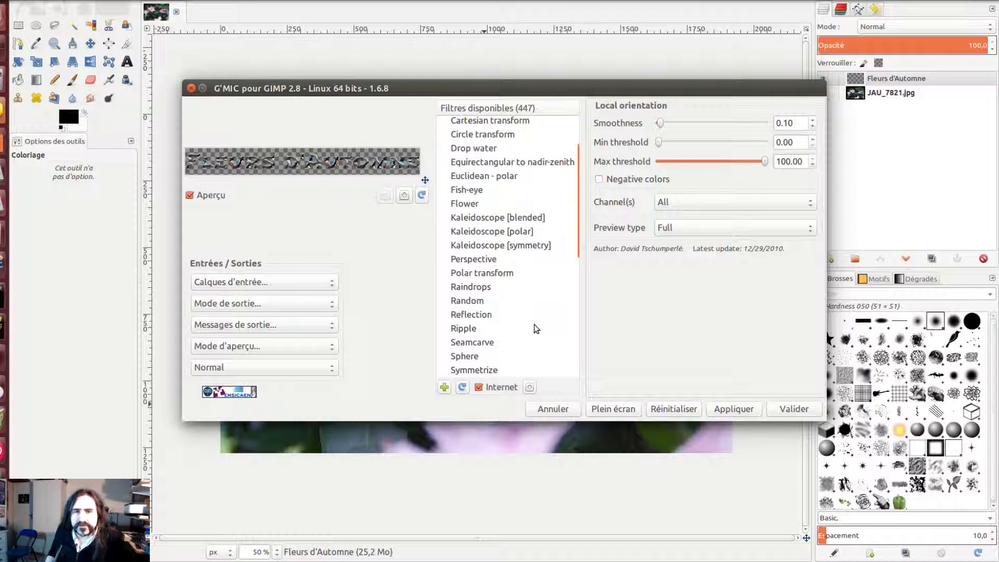
pyautogui.scroll(4, 536, 329)
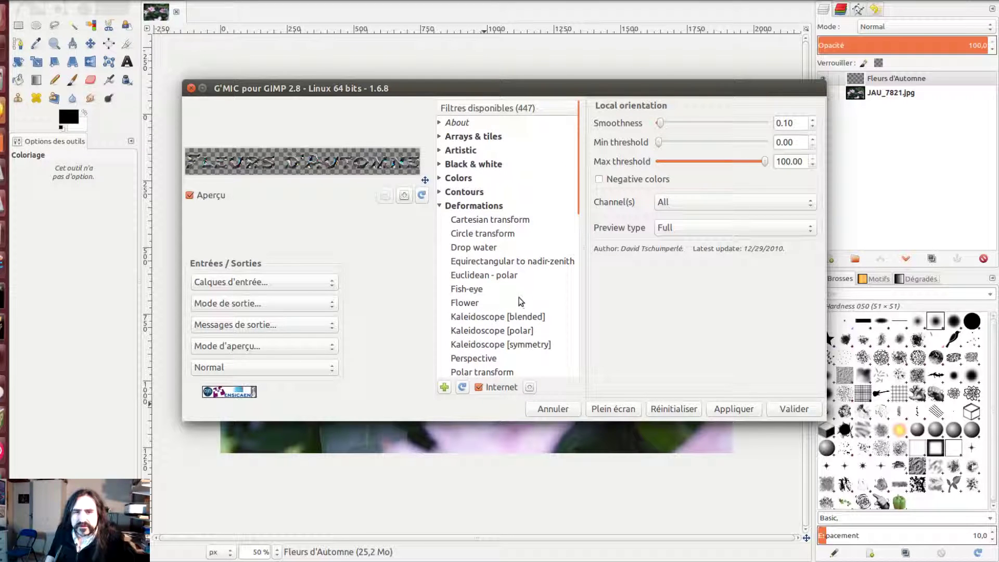
pyautogui.scroll(-3, 522, 319)
pyautogui.scroll(2, 524, 320)
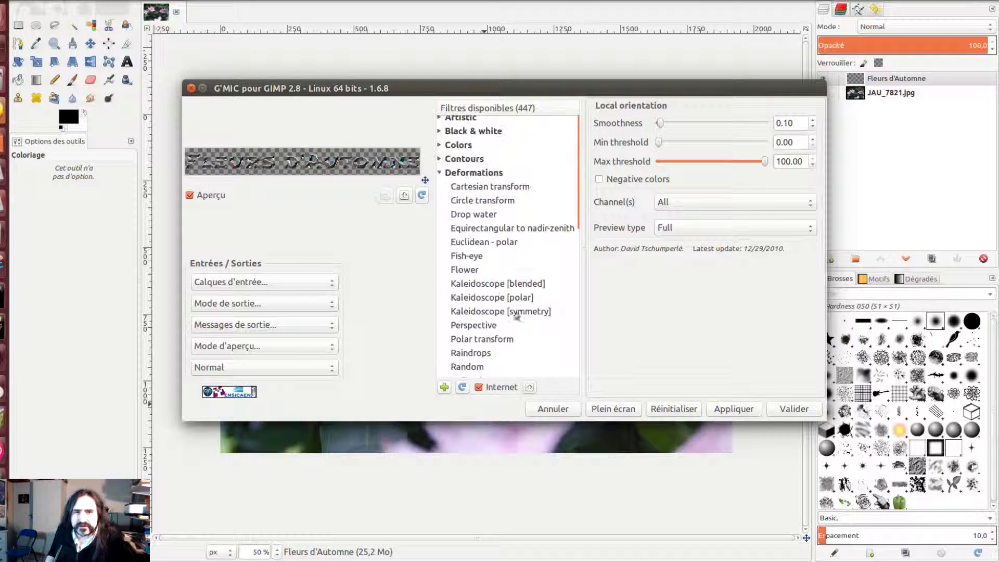
pyautogui.click(440, 174)
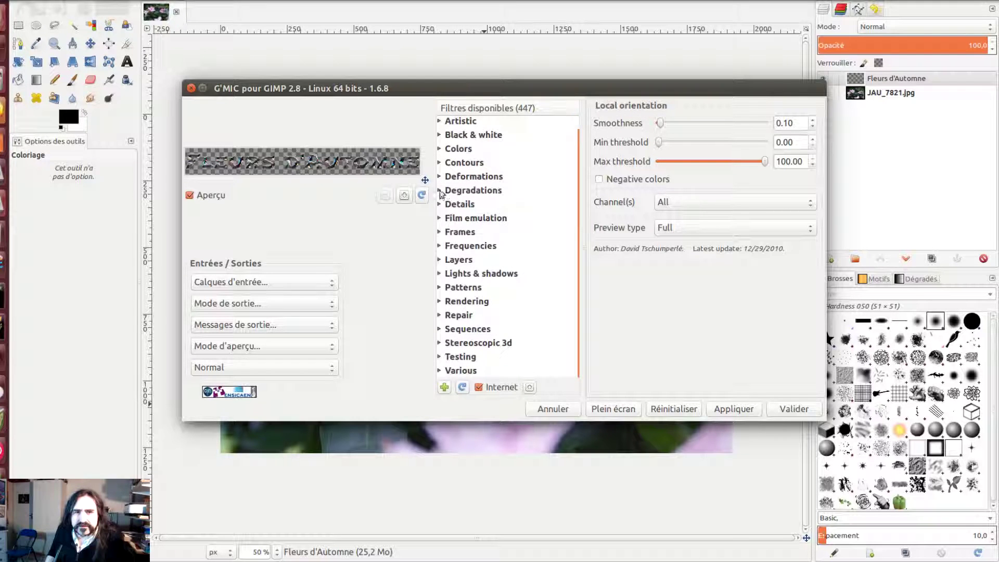
# - Apply the Blur [glow] filter from the Degradations category to the title with an Amplitude of 0.57
pyautogui.click(440, 191)
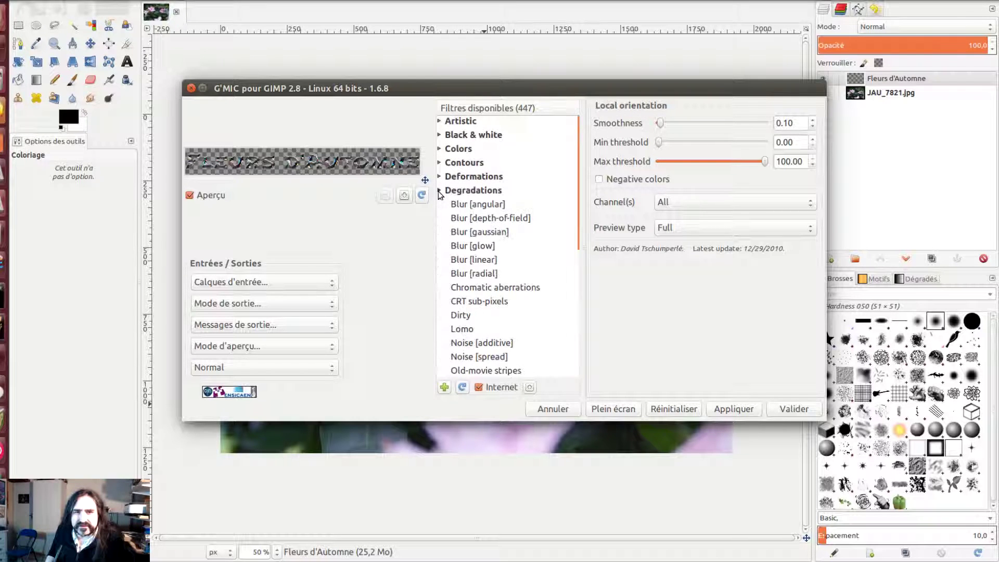
pyautogui.click(496, 247)
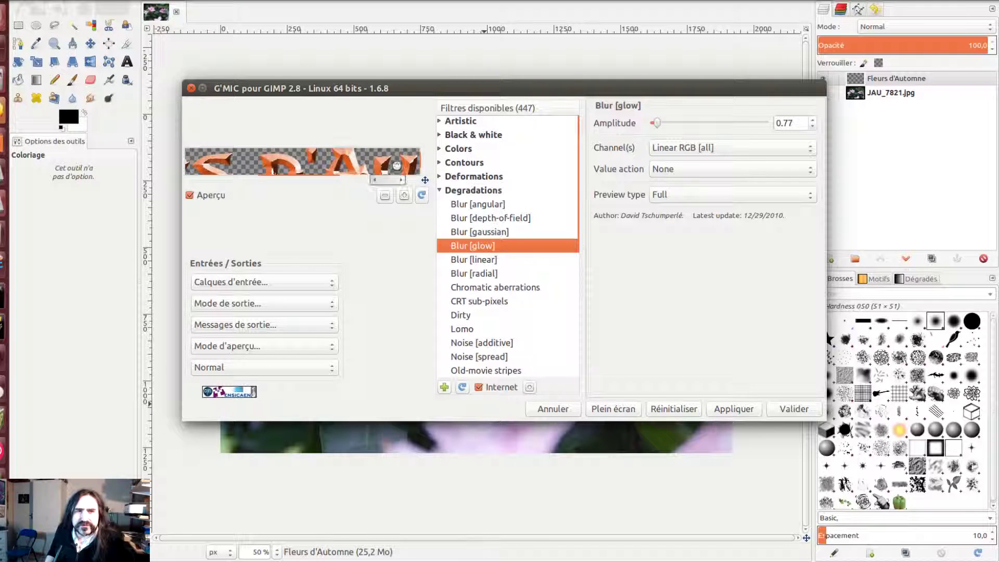
pyautogui.moveTo(658, 124); pyautogui.dragTo(670, 127)
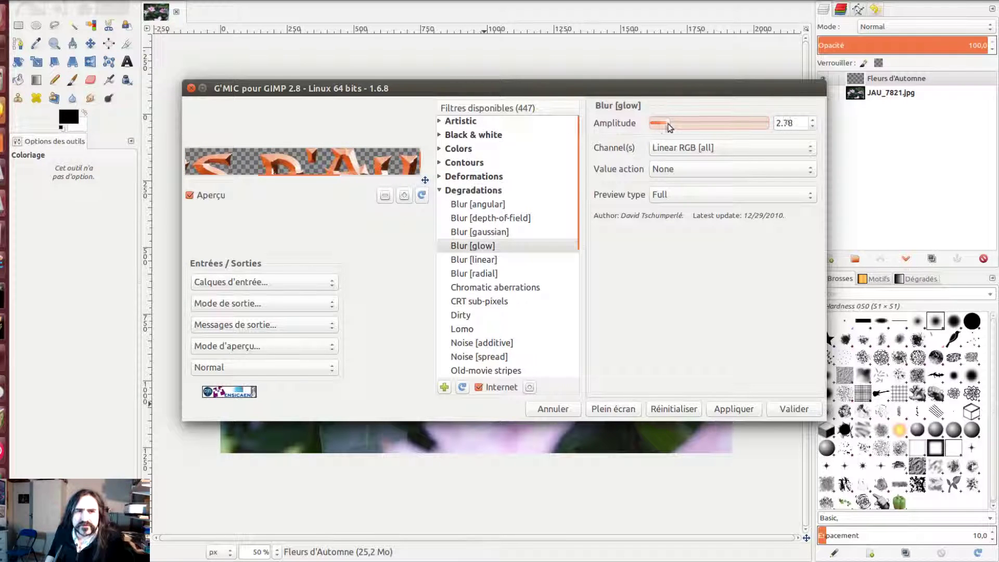
pyautogui.click(385, 196)
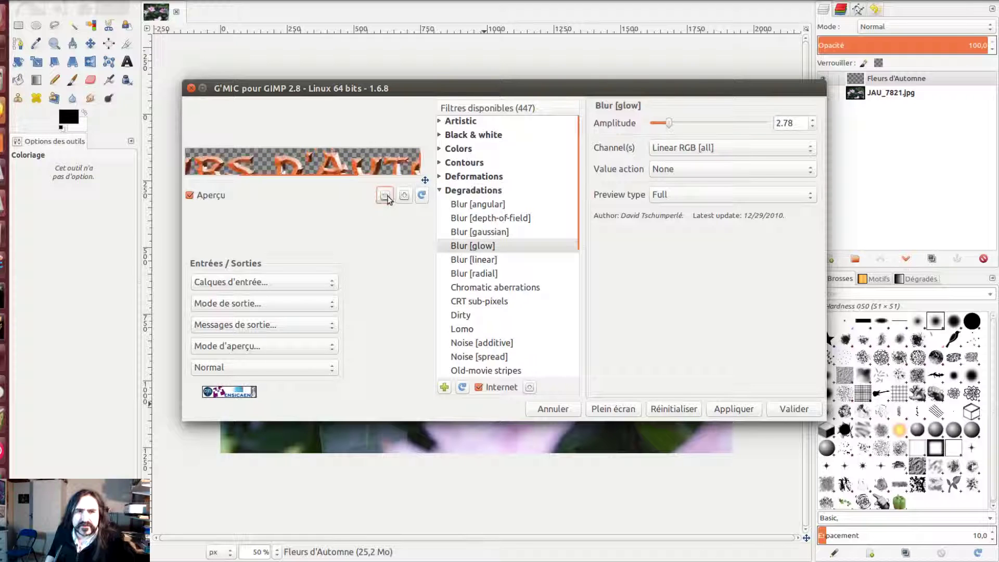
pyautogui.click(385, 197)
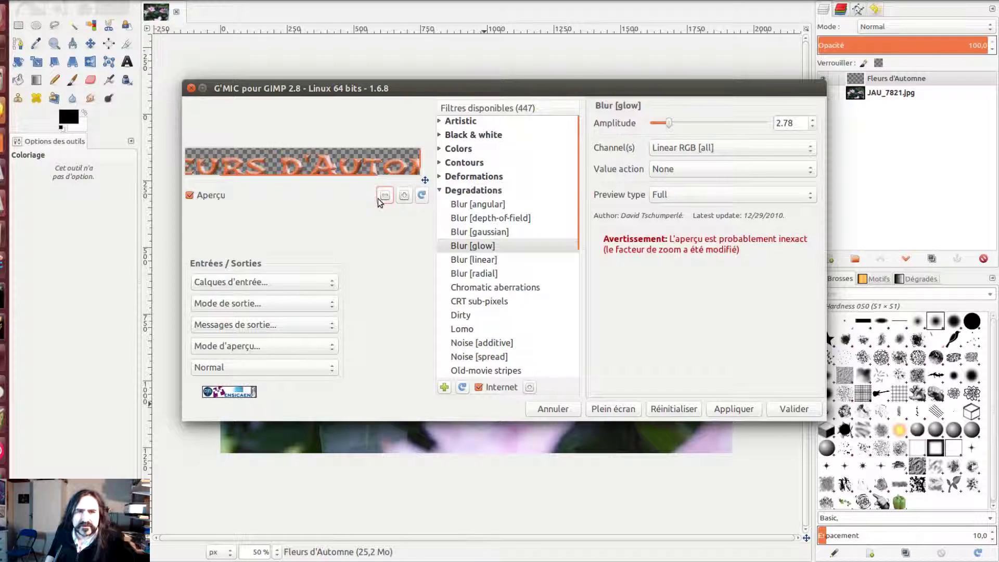
pyautogui.click(385, 196)
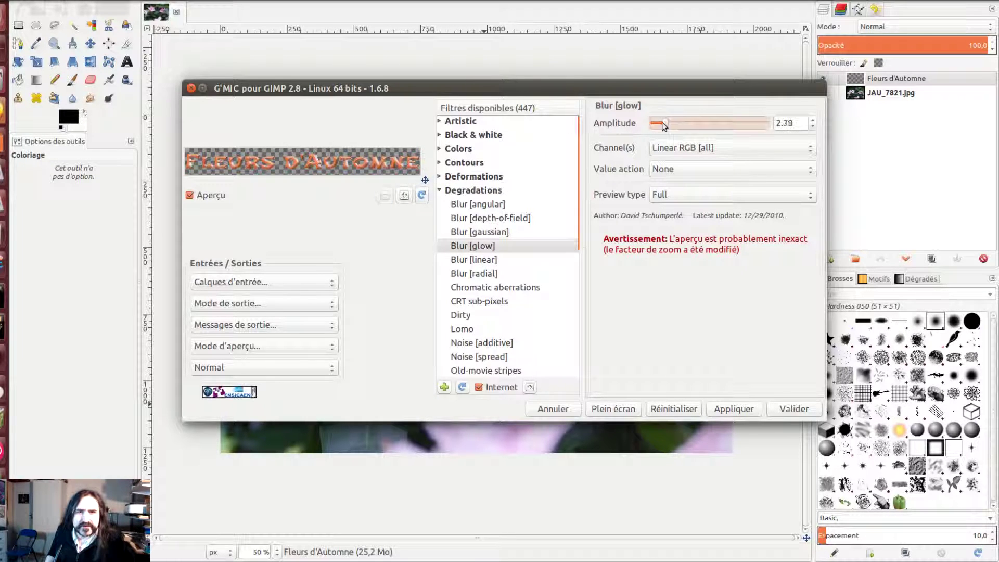
pyautogui.moveTo(664, 127); pyautogui.dragTo(656, 128)
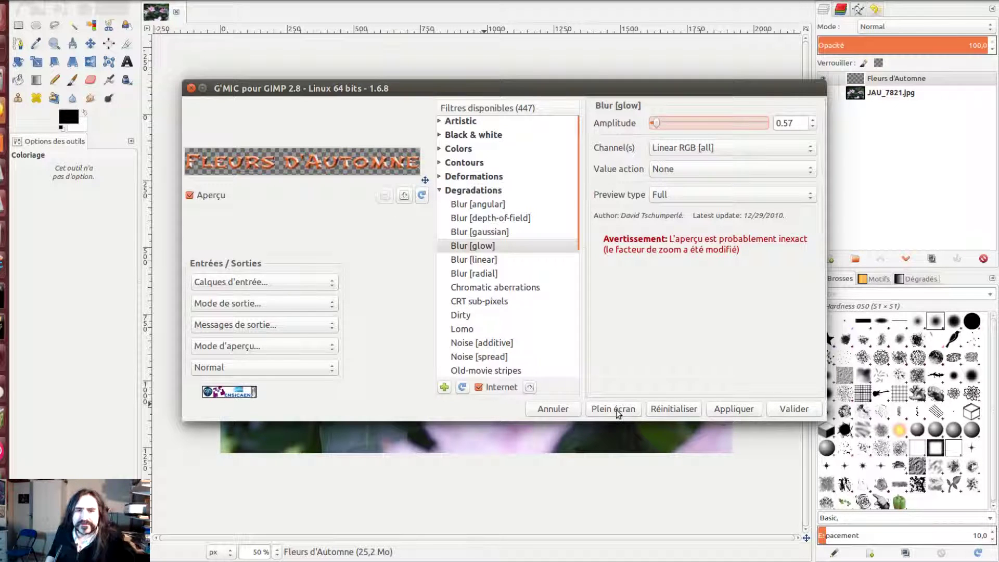
pyautogui.click(813, 414)
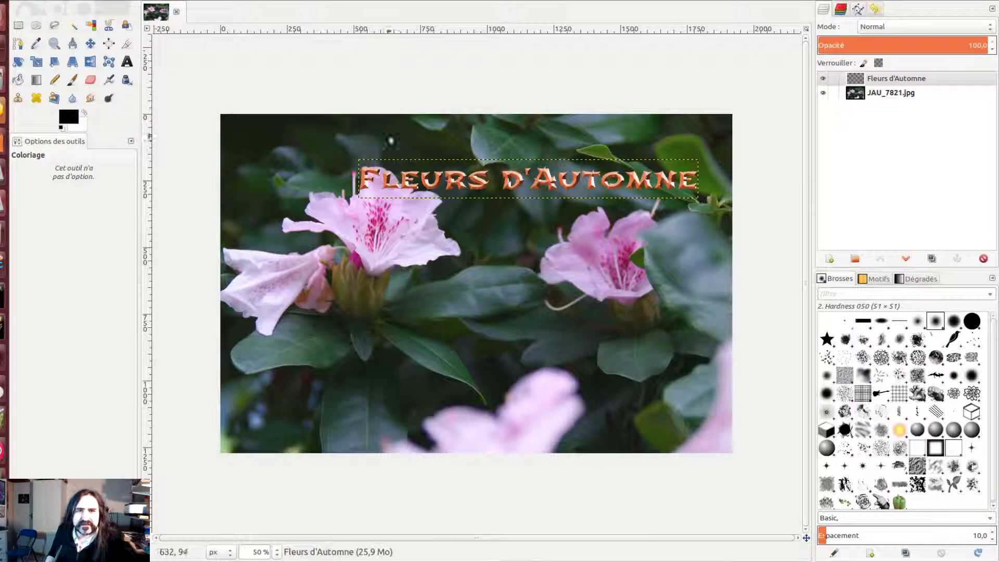
# - Open G'MIC for the title layer, collapse the Degradations category and expand the Lights & shadows filters
pyautogui.click(348, 7)
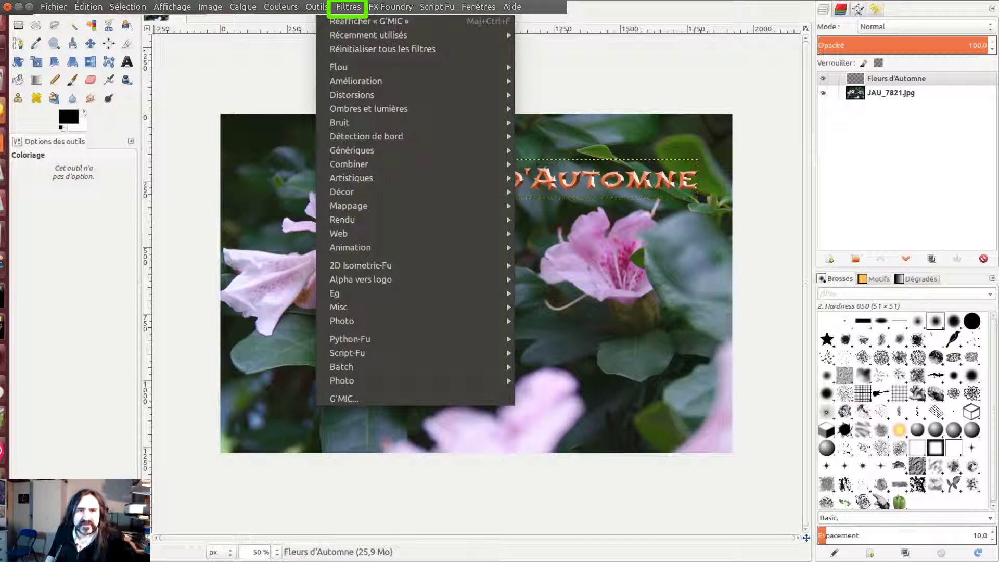
pyautogui.click(411, 397)
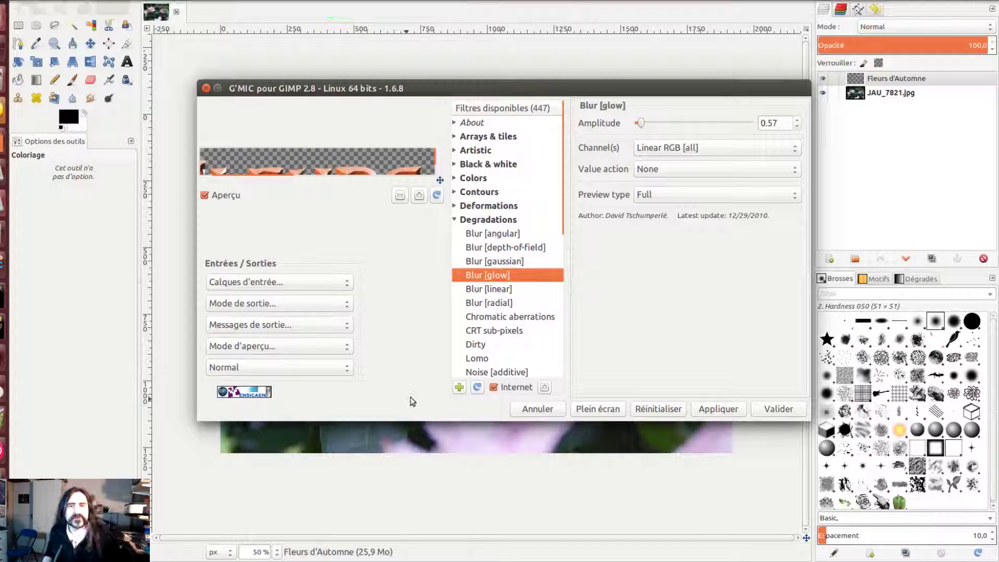
pyautogui.scroll(-3, 488, 224)
pyautogui.scroll(2, 488, 221)
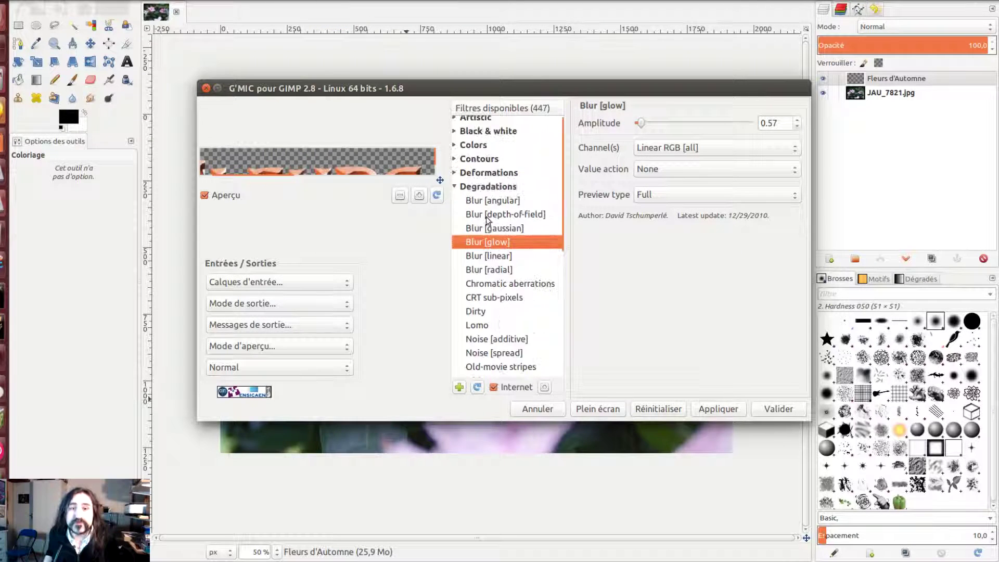
pyautogui.click(455, 186)
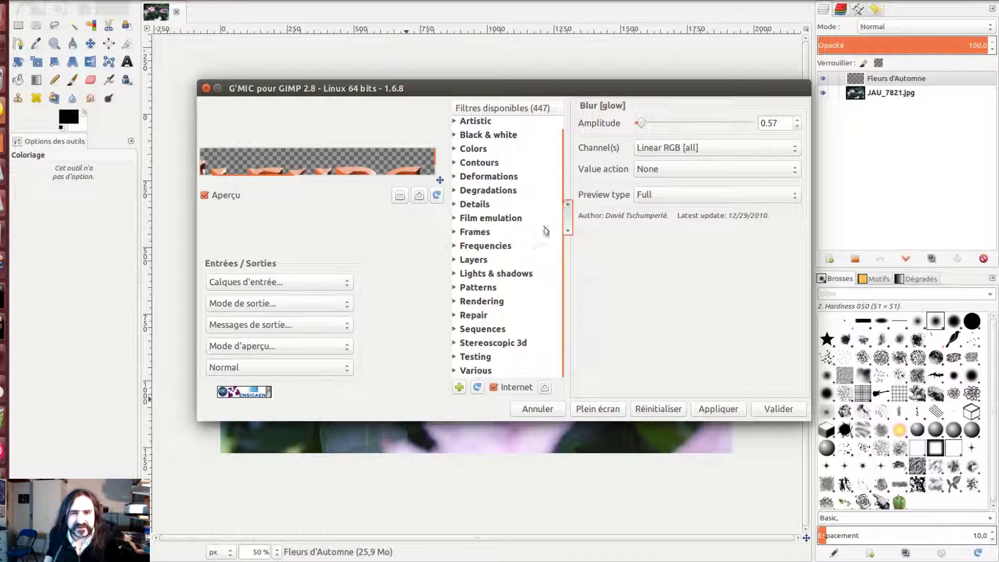
pyautogui.click(495, 276)
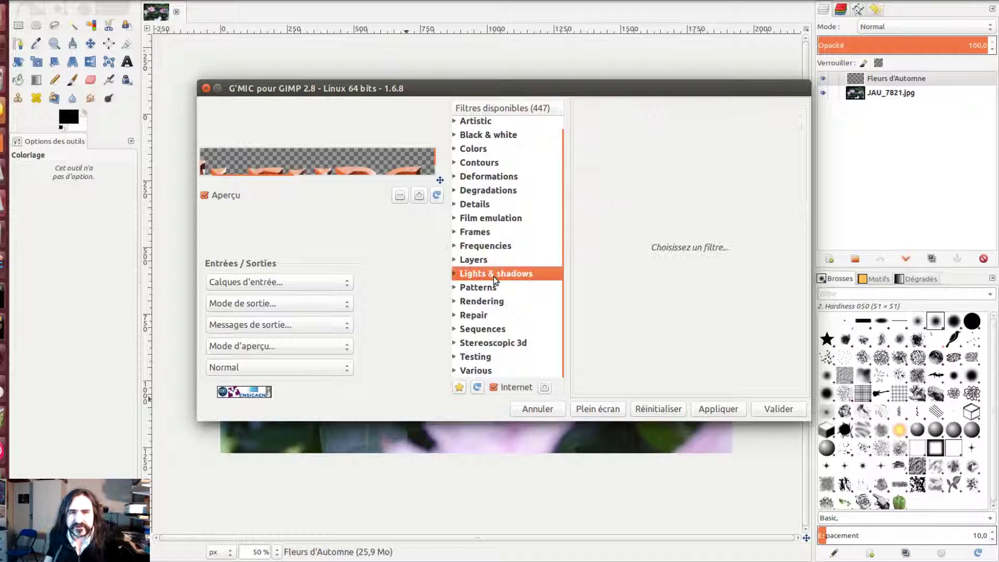
pyautogui.click(497, 194)
pyautogui.click(454, 190)
pyautogui.click(455, 191)
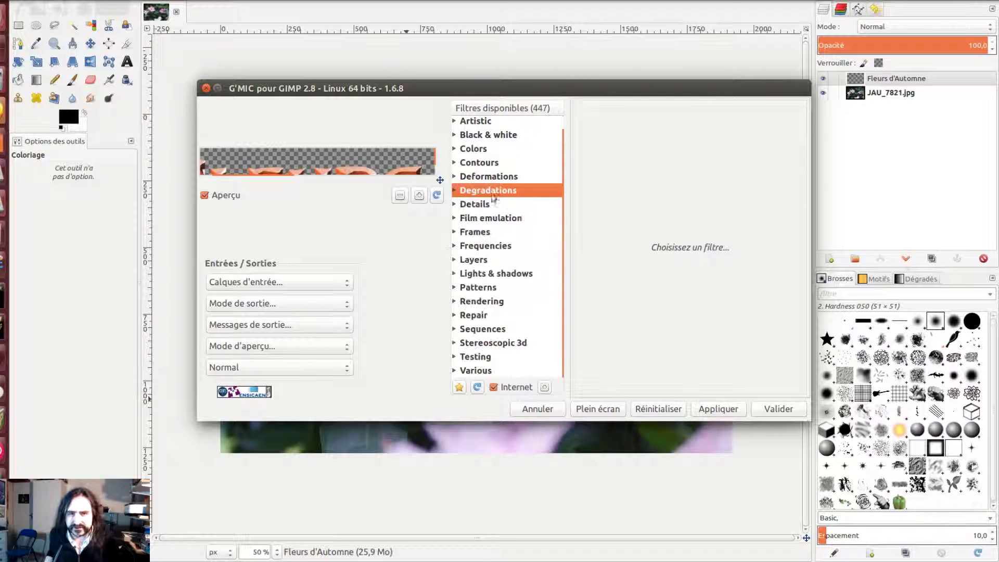
pyautogui.click(455, 274)
pyautogui.scroll(-3, 541, 323)
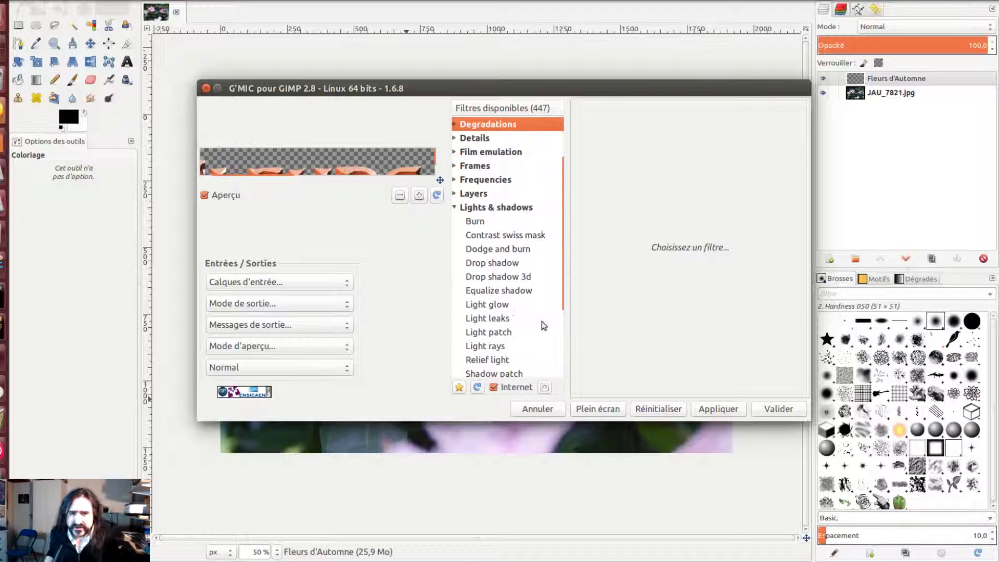
# - Preview Drop shadow, then apply Drop shadow 3d to the title with a Y-offset of 4.88 and a Perspective of 3.33
pyautogui.click(526, 282)
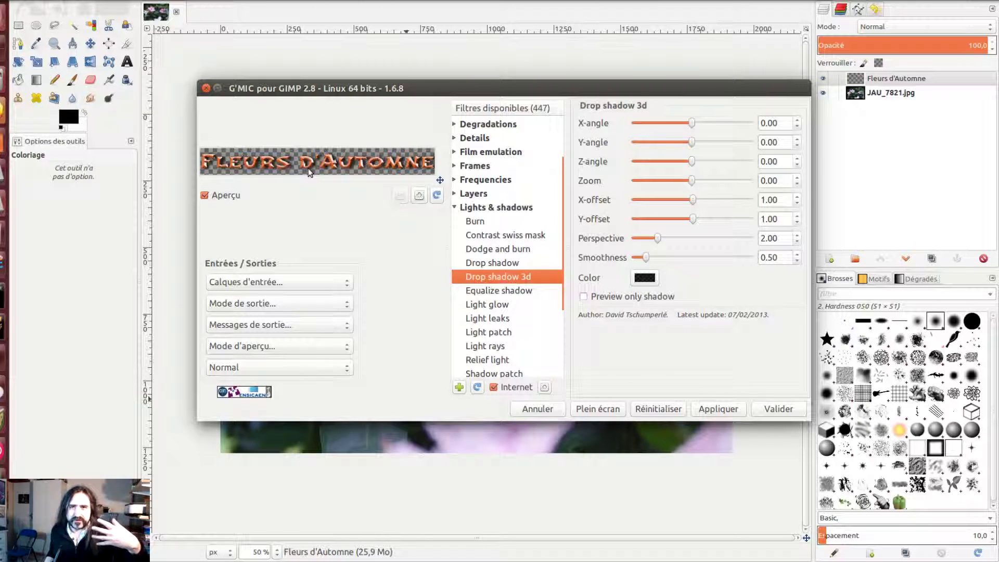
pyautogui.click(464, 264)
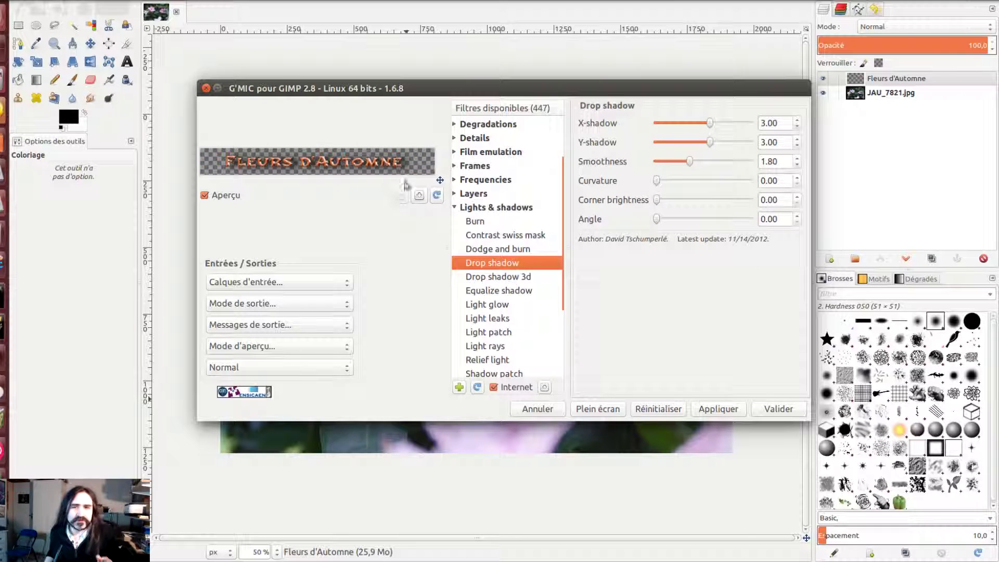
pyautogui.click(513, 280)
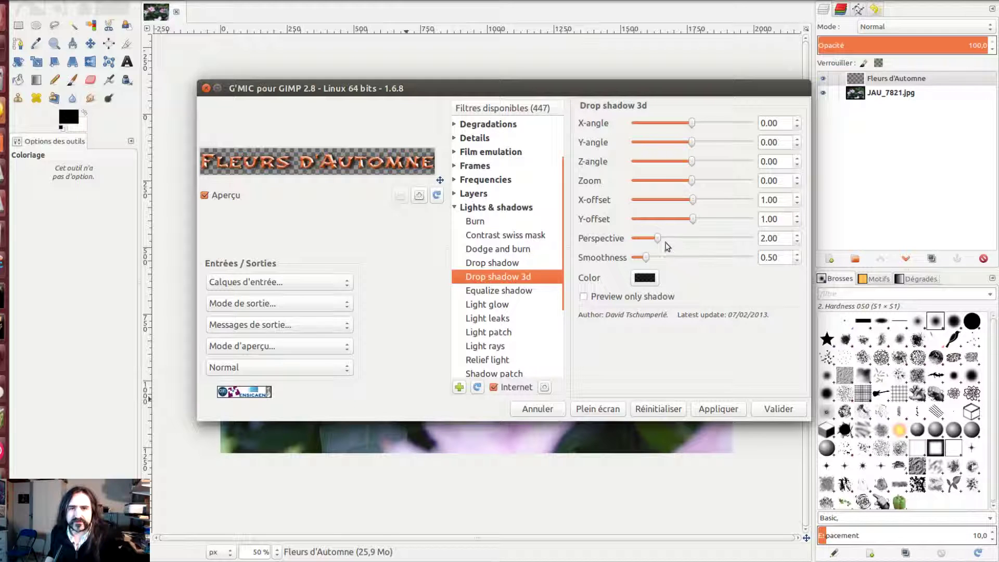
pyautogui.moveTo(666, 242); pyautogui.dragTo(670, 239)
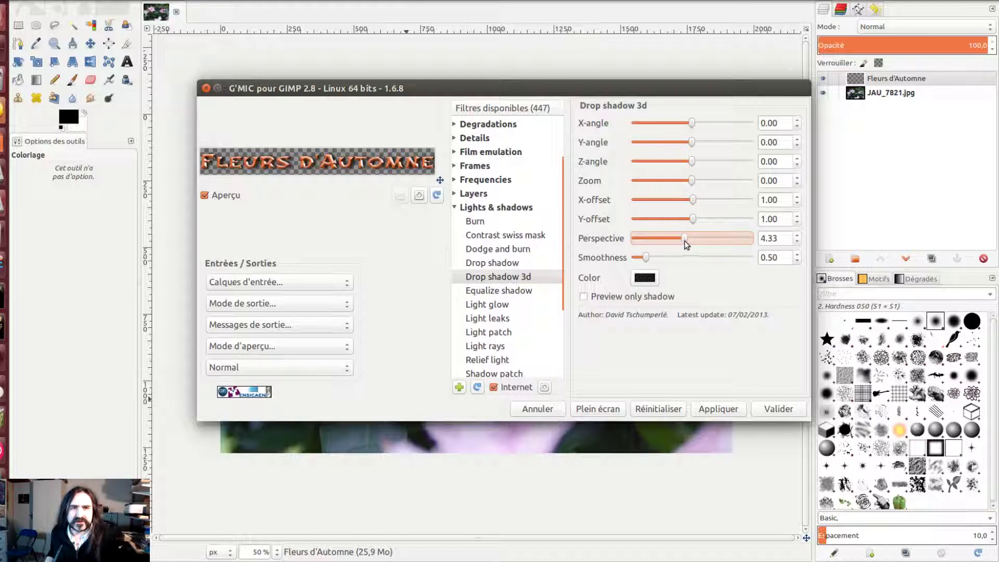
pyautogui.click(652, 239)
pyautogui.moveTo(692, 218)
pyautogui.mouseDown()
pyautogui.moveTo(713, 218)
pyautogui.moveTo(699, 219)
pyautogui.mouseUp()
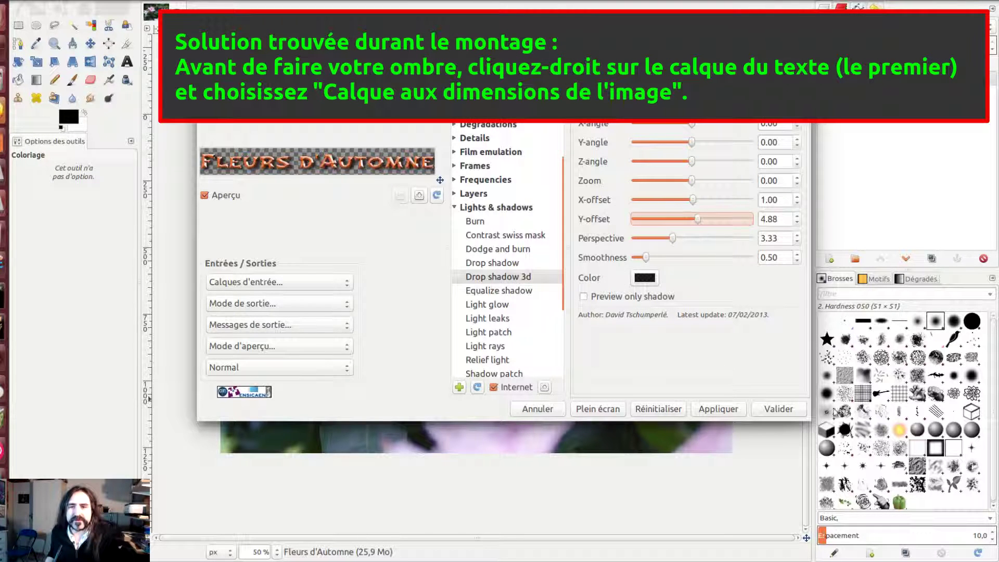
pyautogui.click(779, 408)
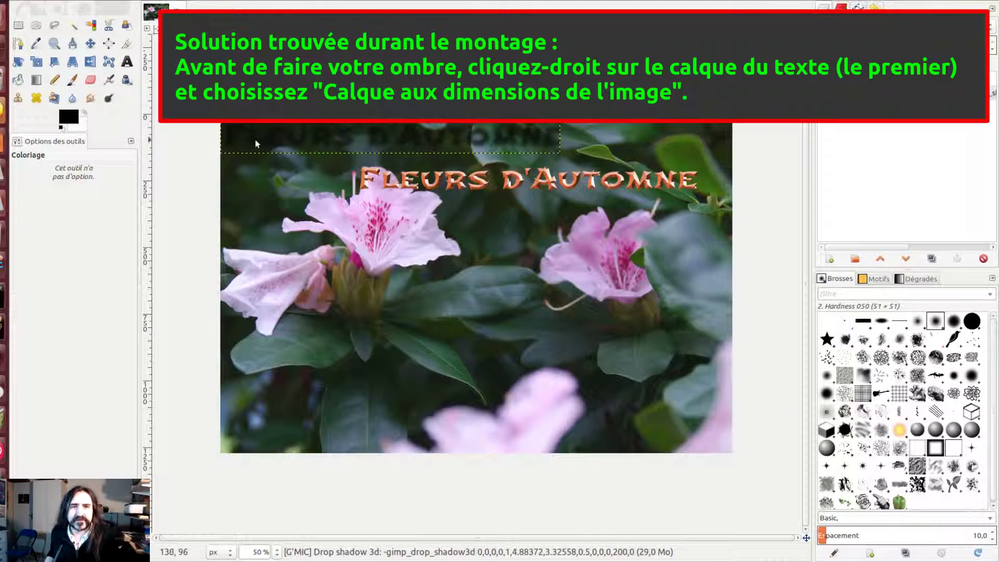
# - Move the generated shadow layer so it sits directly behind the "Fleurs d'Automne" lettering
pyautogui.click(89, 45)
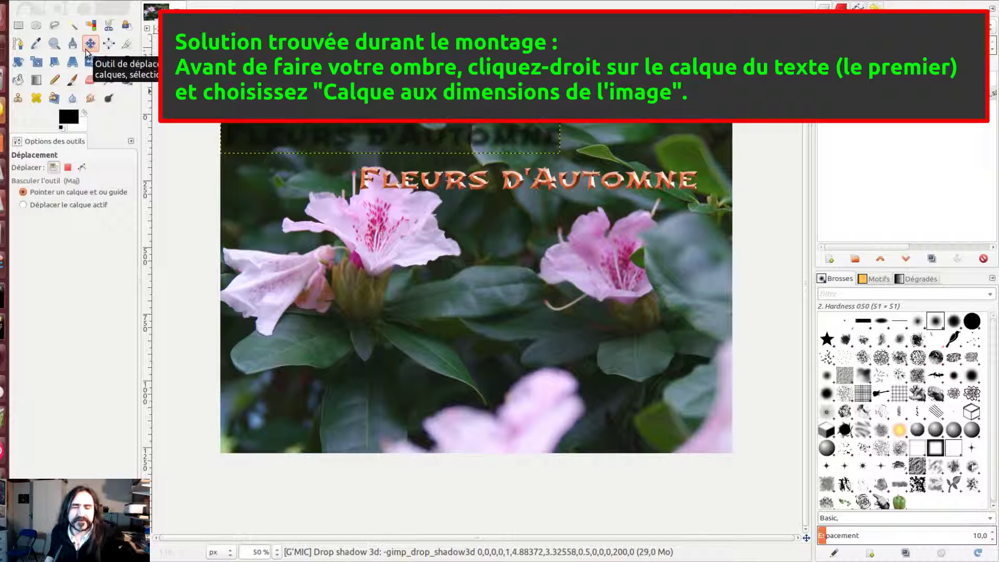
pyautogui.moveTo(456, 140); pyautogui.dragTo(592, 180)
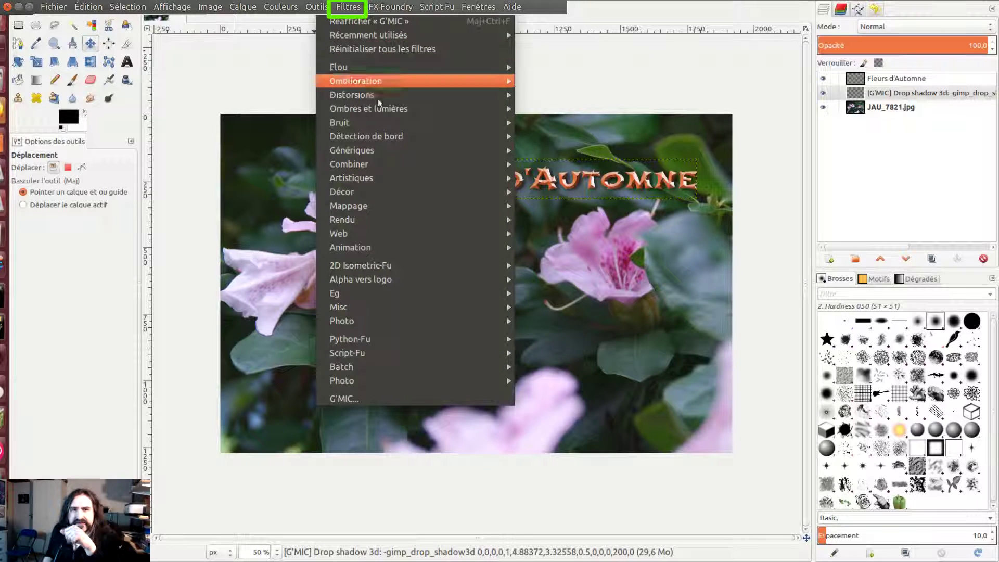
# - Try a perspective shadow on the drop shadow layer with a relative horizon distance of 10, and undo it
pyautogui.moveTo(382, 110)
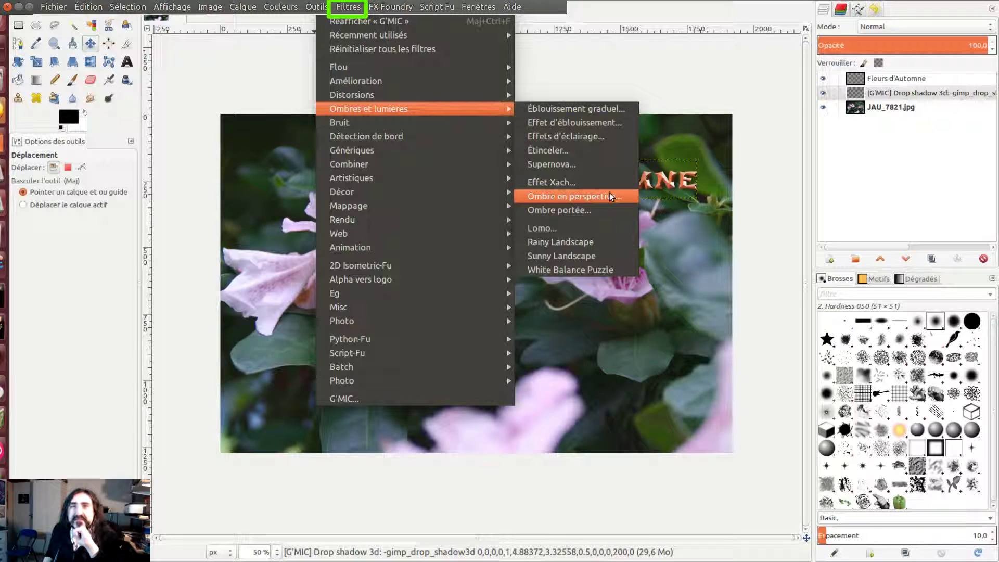
pyautogui.click(612, 196)
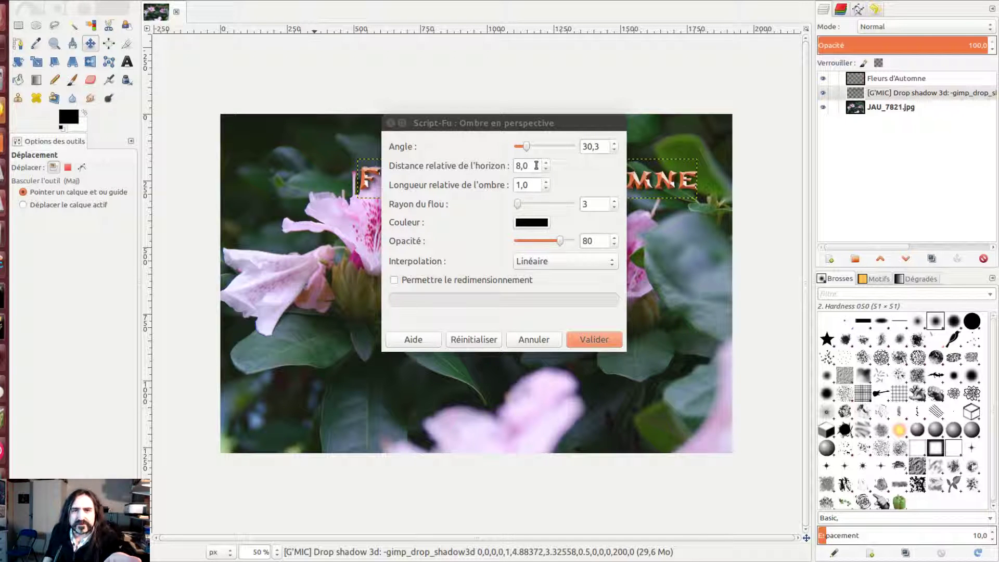
pyautogui.moveTo(537, 166); pyautogui.dragTo(494, 168)
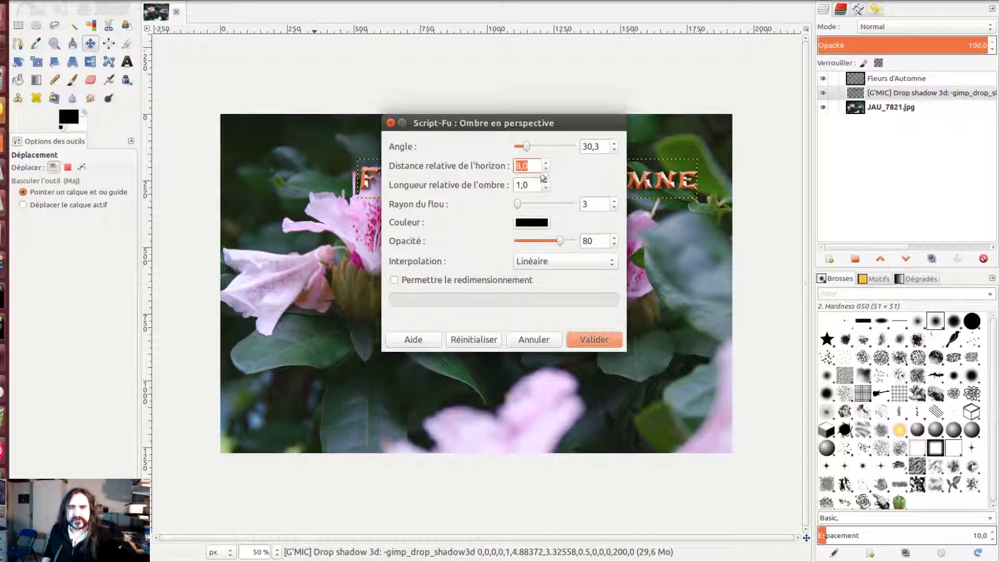
pyautogui.write('10')
pyautogui.click(582, 336)
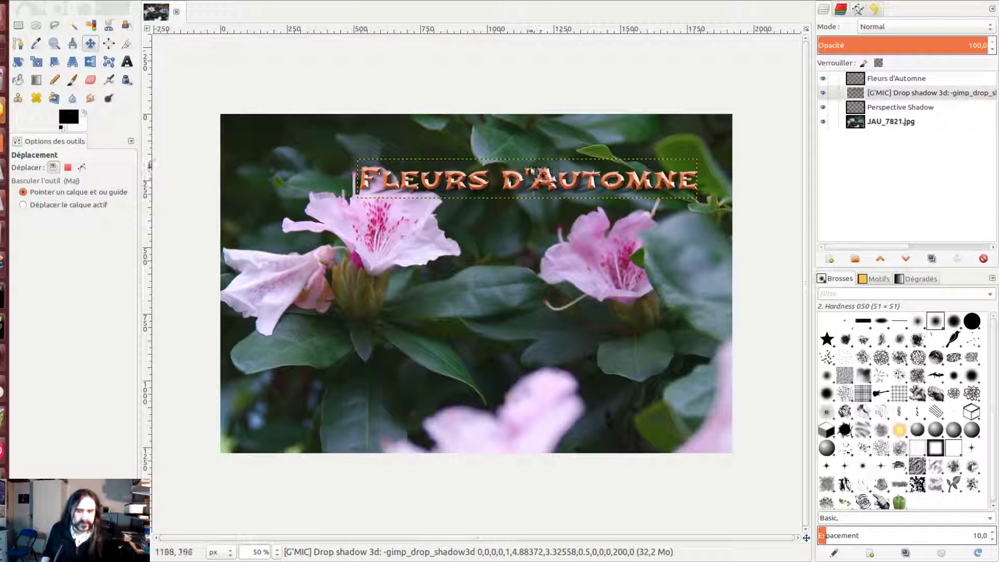
pyautogui.hotkey('ctrl', 'z')
# - Try the perspective shadow on the drop shadow layer with a relative horizon distance of 2, and undo it
pyautogui.click(338, 1)
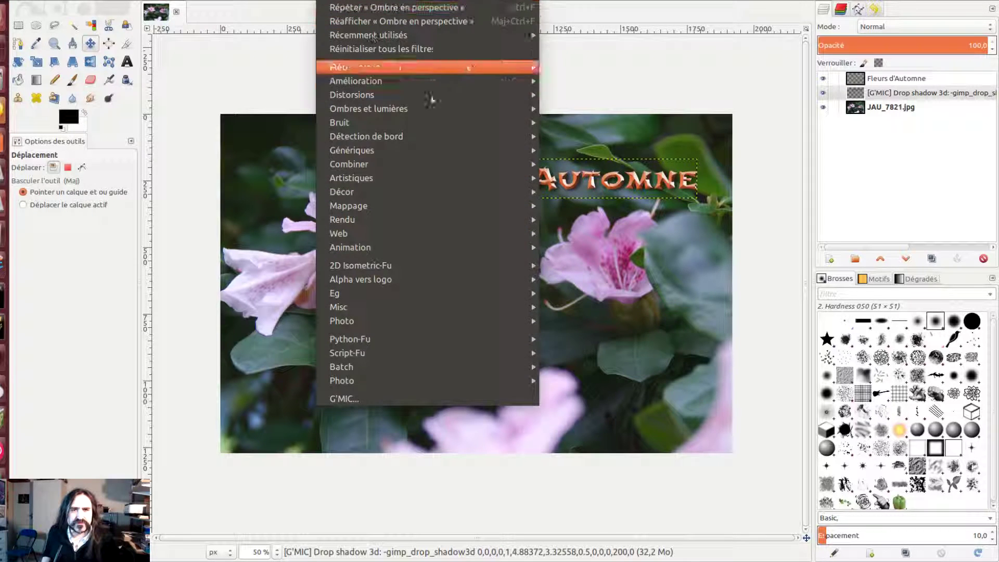
pyautogui.moveTo(545, 117)
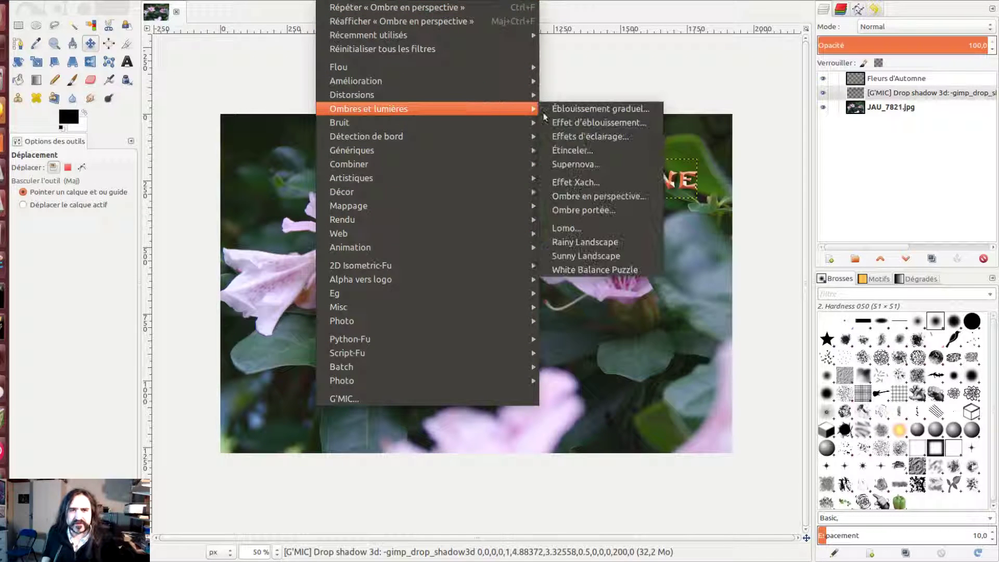
pyautogui.click(632, 198)
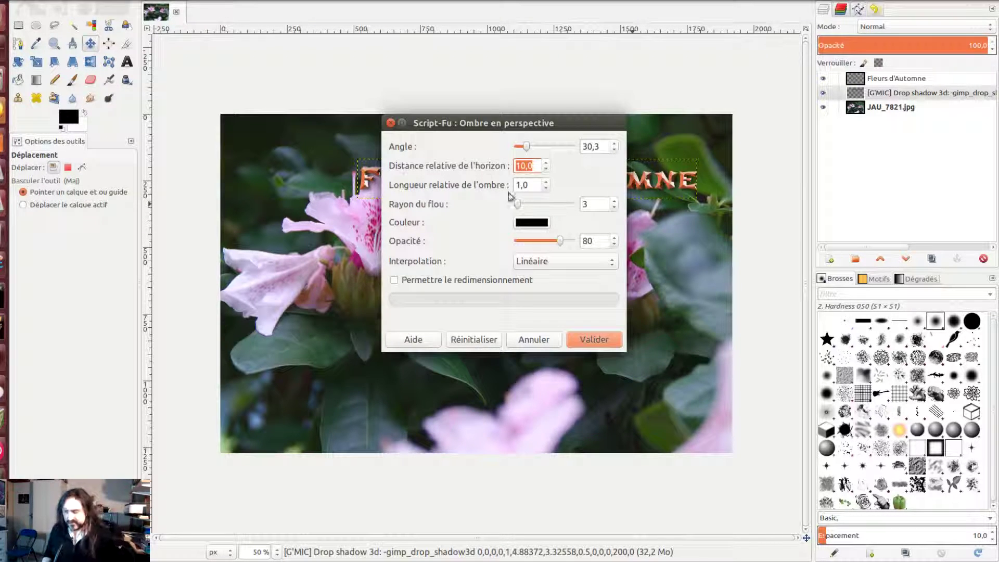
pyautogui.click(596, 339)
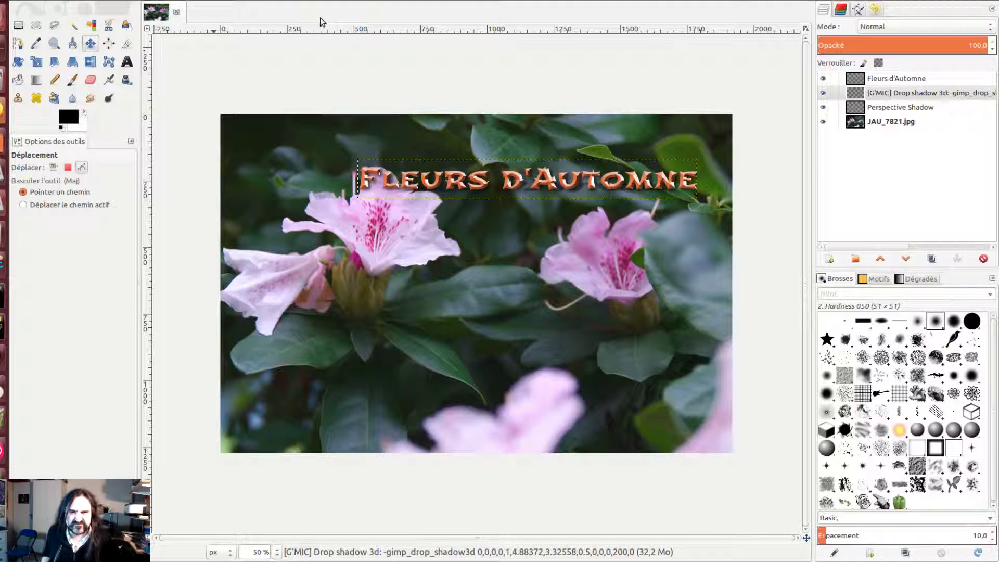
pyautogui.hotkey('ctrl', 'z')
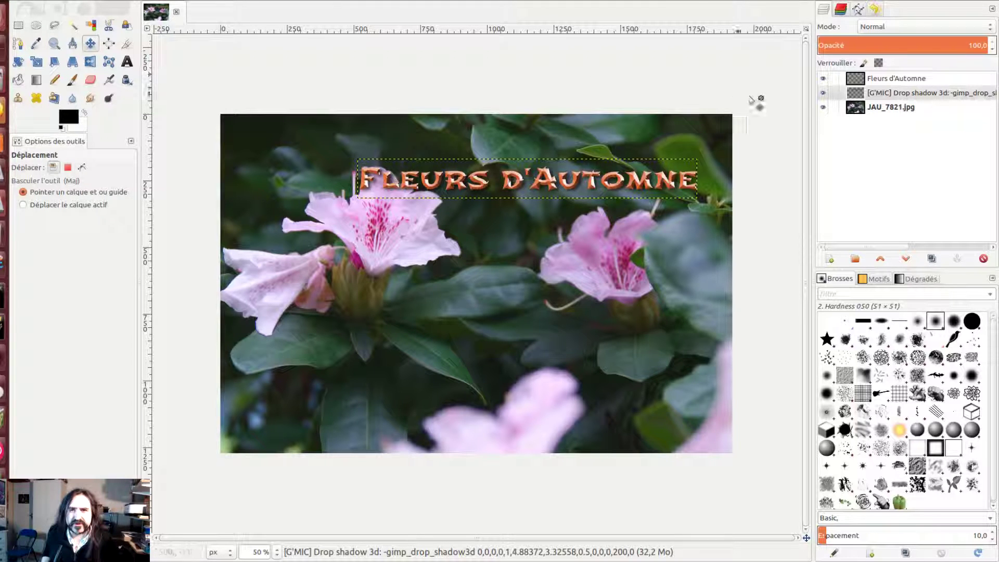
# - Add a perspective shadow to the "Fleurs d'Automne" layer with a relative horizon distance of 8
pyautogui.click(882, 81)
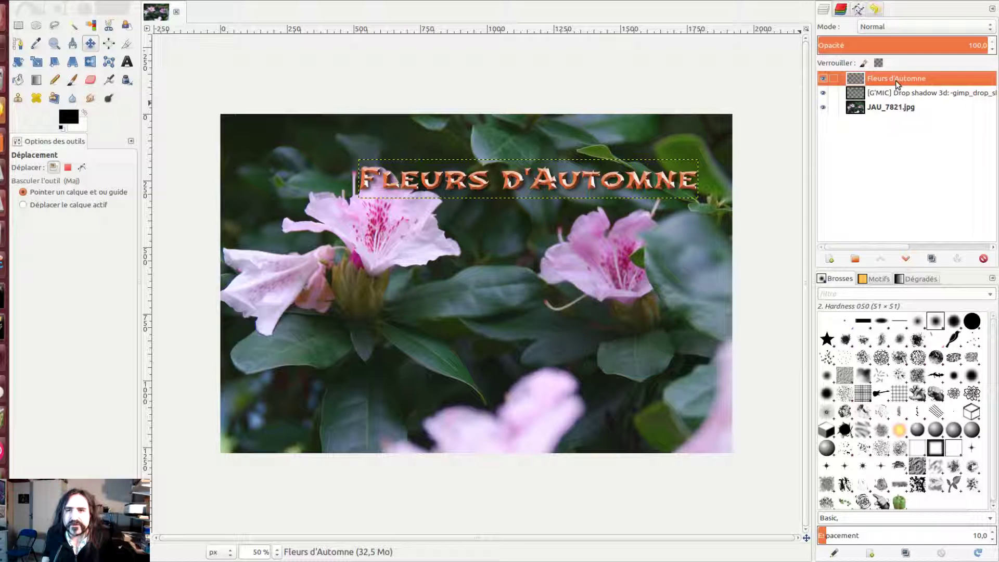
pyautogui.click(897, 93)
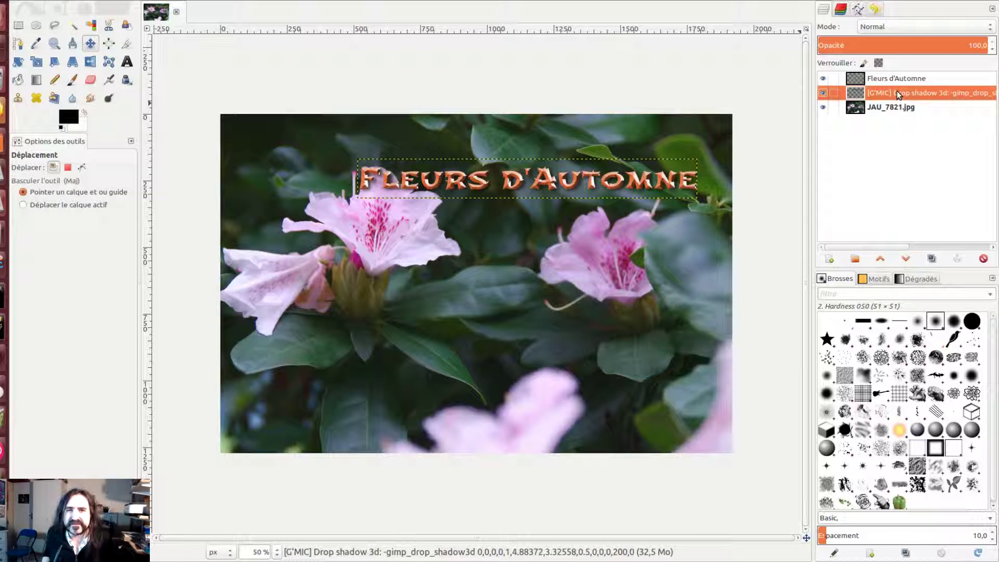
pyautogui.click(891, 82)
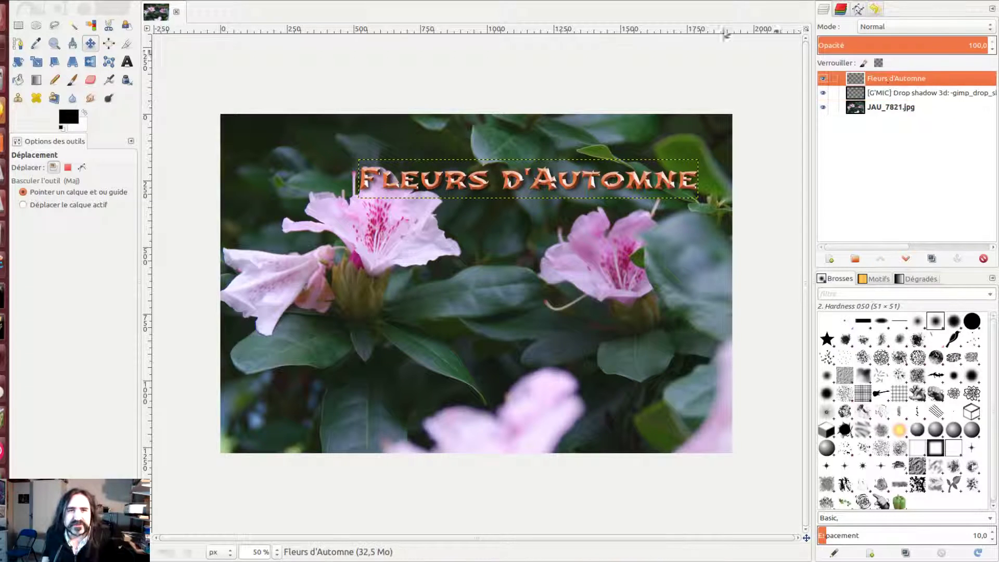
pyautogui.click(330, 0)
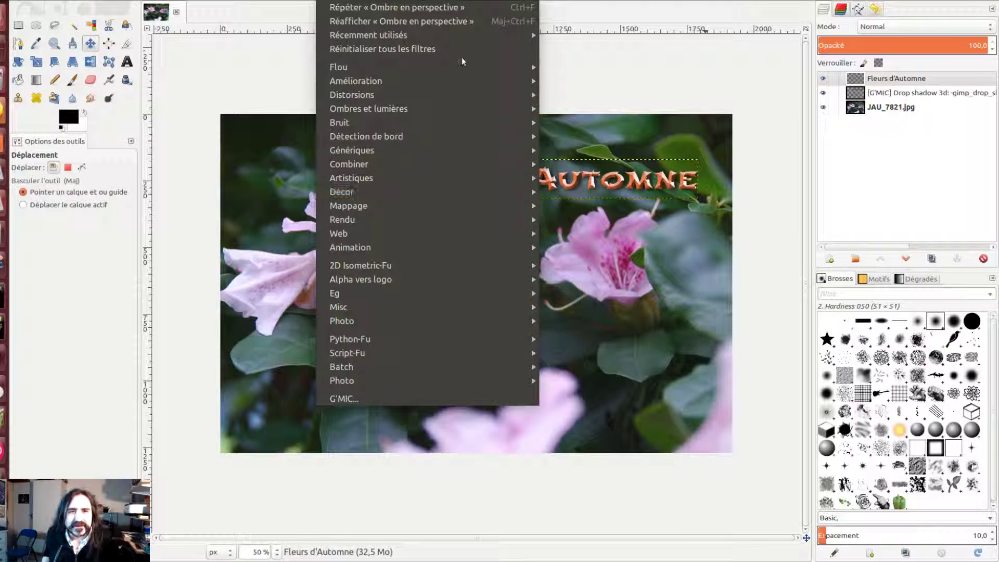
pyautogui.moveTo(470, 94)
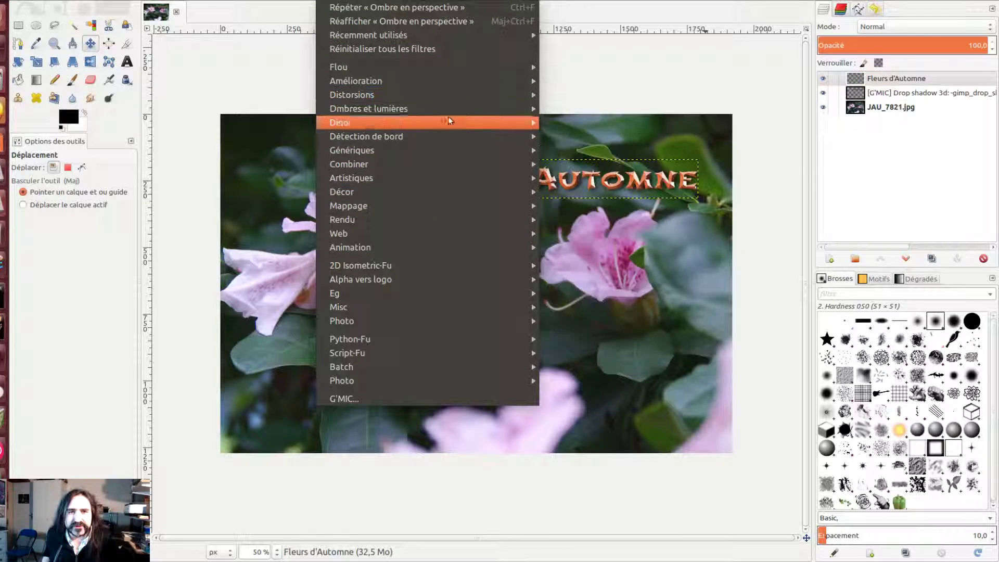
pyautogui.click(599, 196)
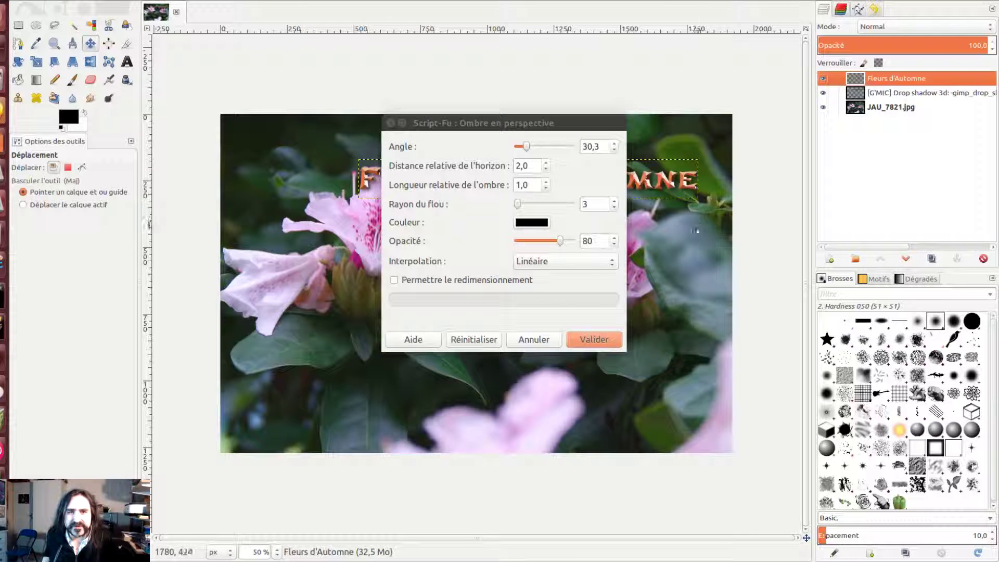
pyautogui.doubleClick(532, 166)
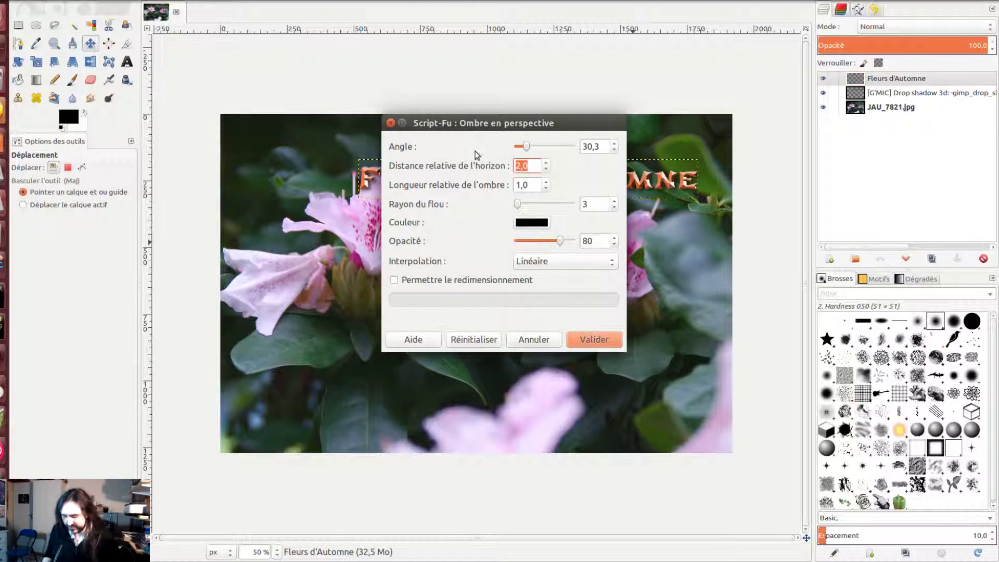
pyautogui.write('5')
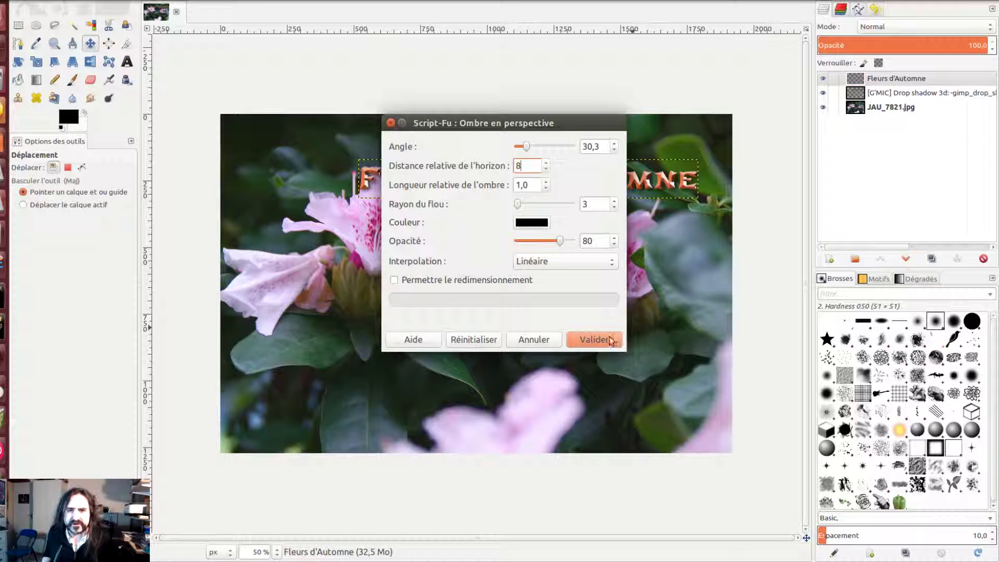
pyautogui.click(596, 340)
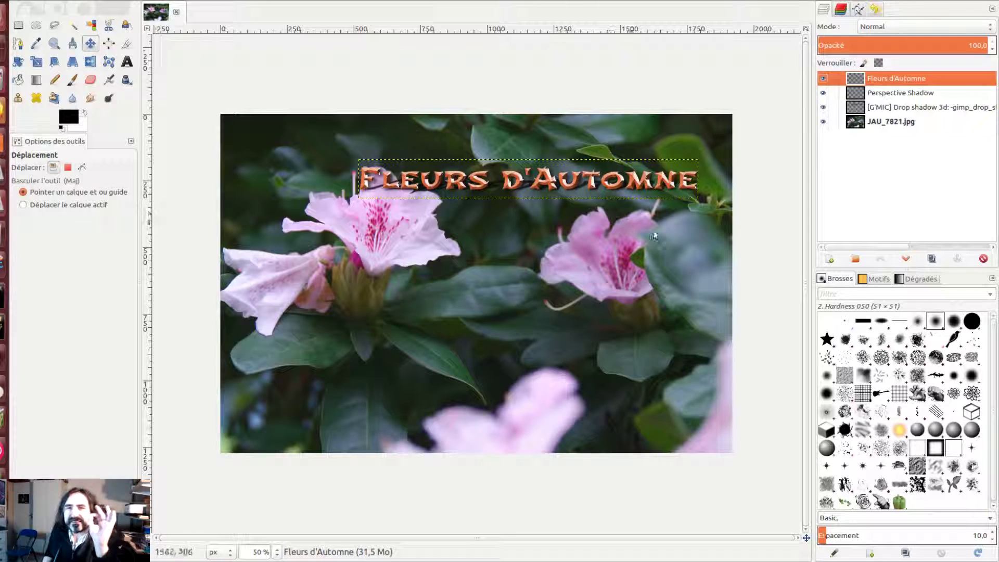
# - Merge the "Fleurs d'Automne" title layer down into the Perspective Shadow layer
pyautogui.rightClick(883, 78)
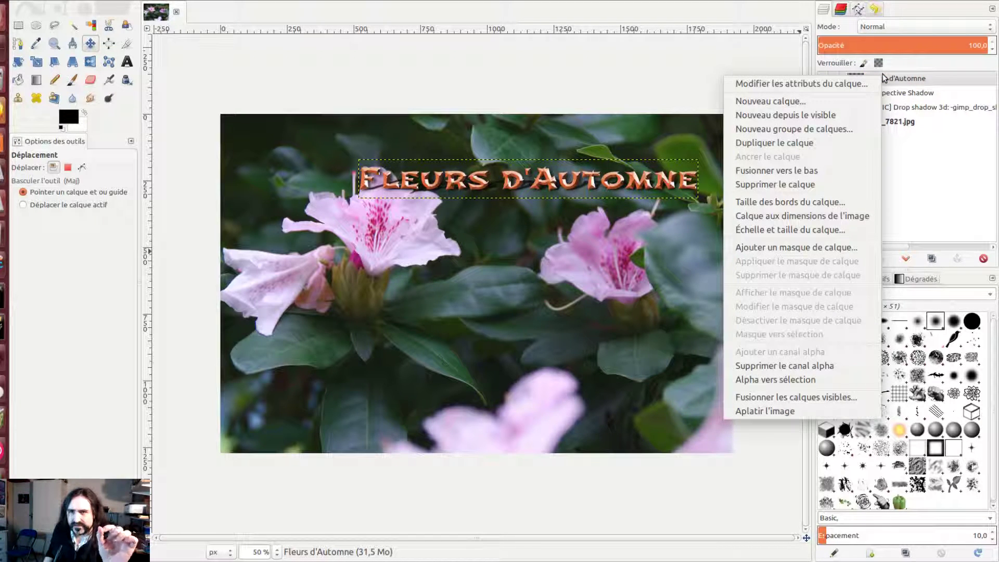
pyautogui.click(829, 169)
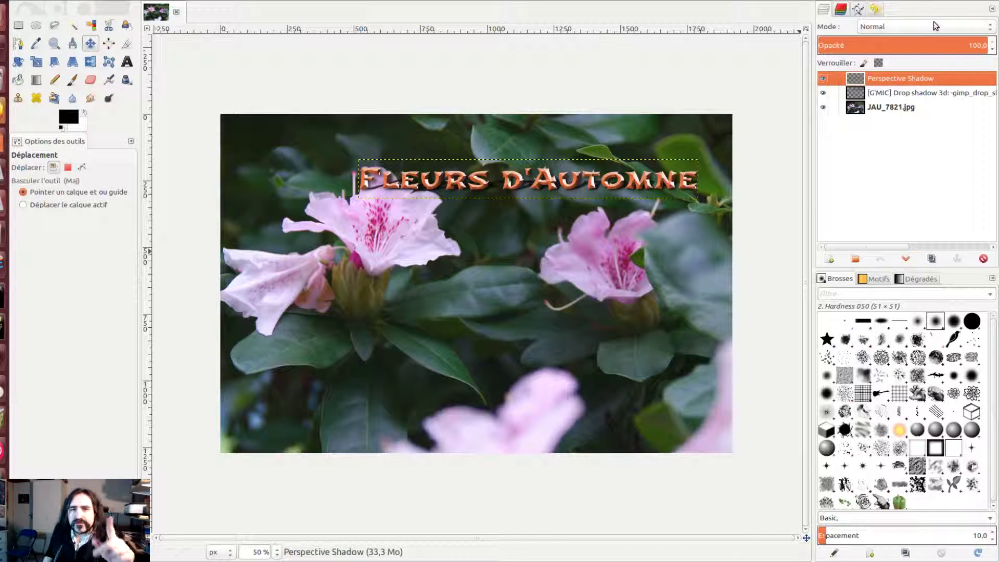
# - Merge the Perspective Shadow layer down into the G'MIC drop shadow layer
pyautogui.moveTo(517, 178); pyautogui.dragTo(514, 240)
pyautogui.hotkey('ctrl', 'z')
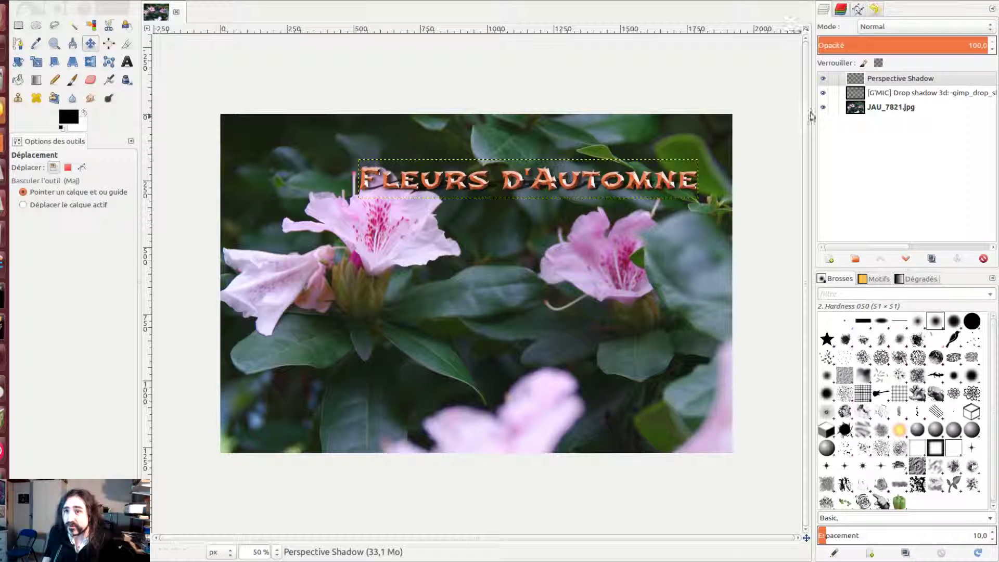
pyautogui.rightClick(884, 83)
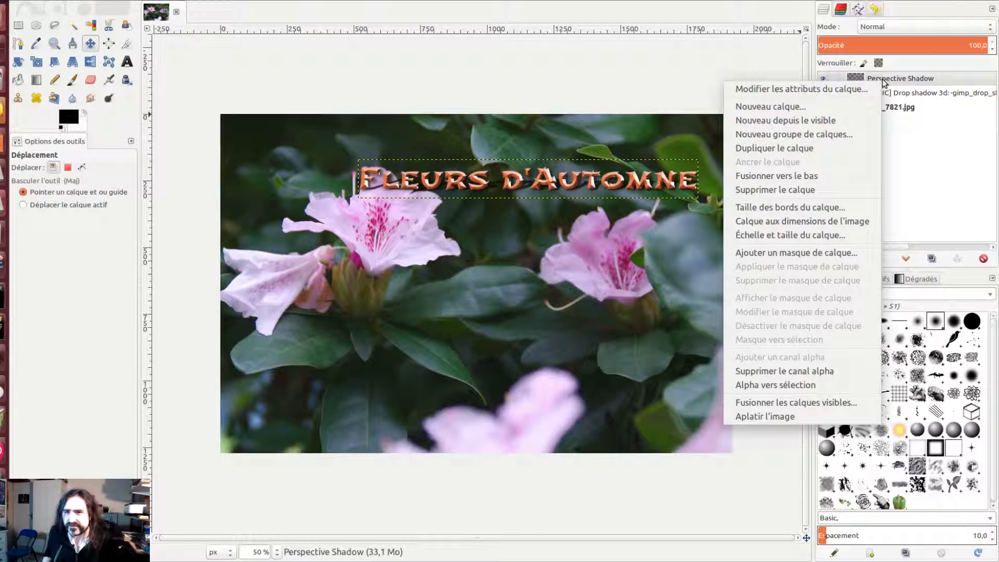
pyautogui.click(803, 177)
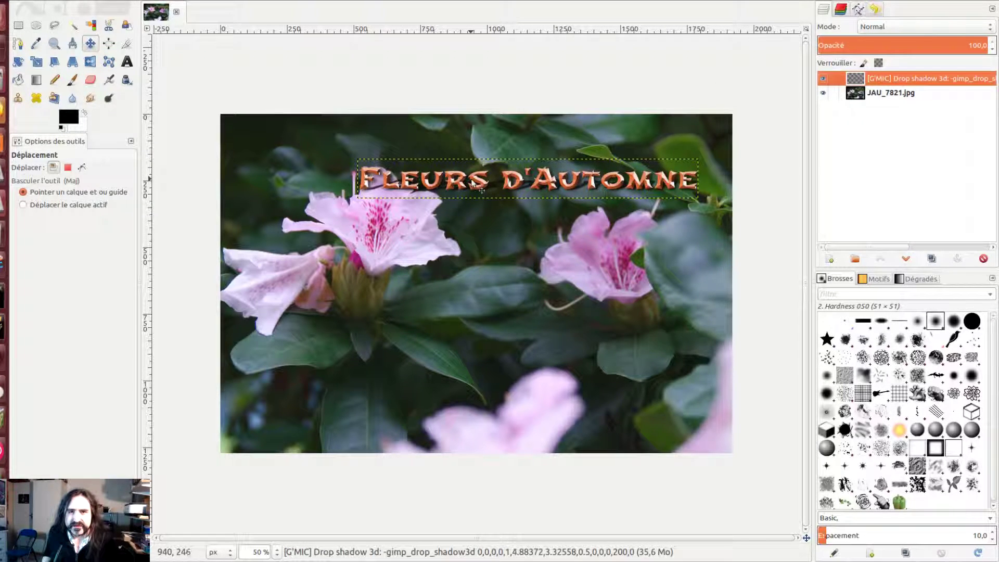
# - Rotate the merged "Fleurs d'Automne" title clockwise by about 21.55 degrees and shift it down so it lies fully within the photo
pyautogui.moveTo(472, 183); pyautogui.dragTo(577, 266)
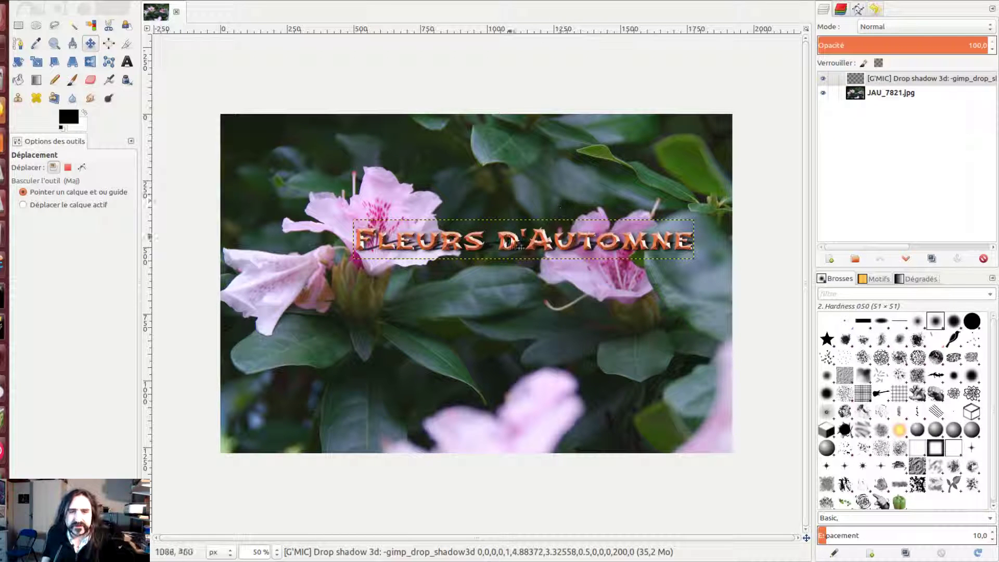
pyautogui.moveTo(520, 245); pyautogui.dragTo(531, 190)
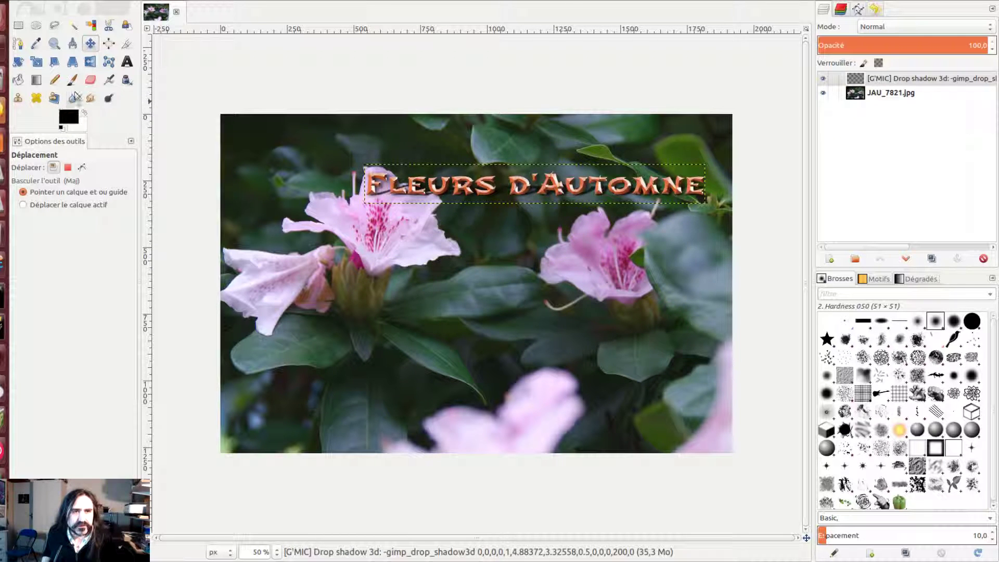
pyautogui.click(19, 63)
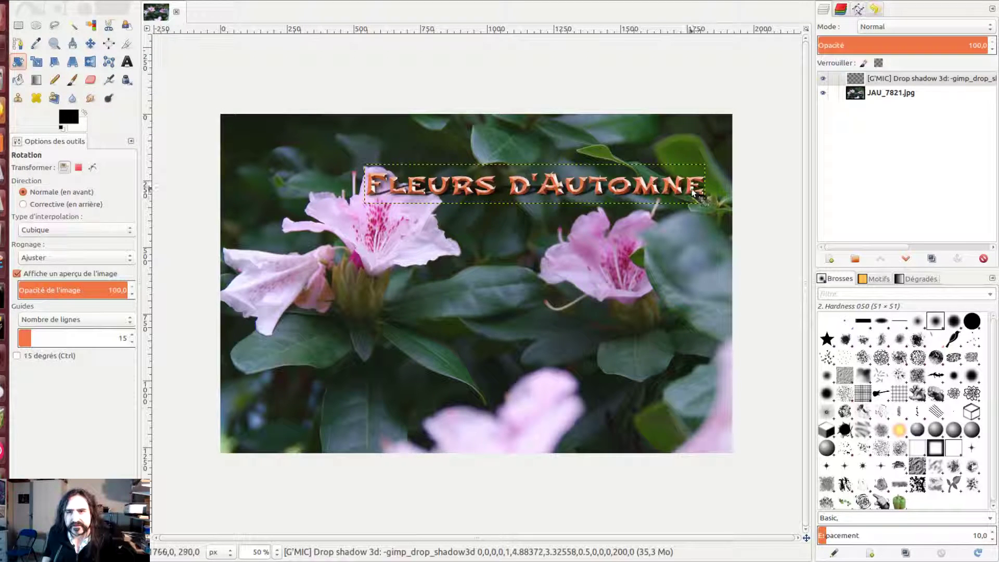
pyautogui.moveTo(694, 194); pyautogui.dragTo(678, 249)
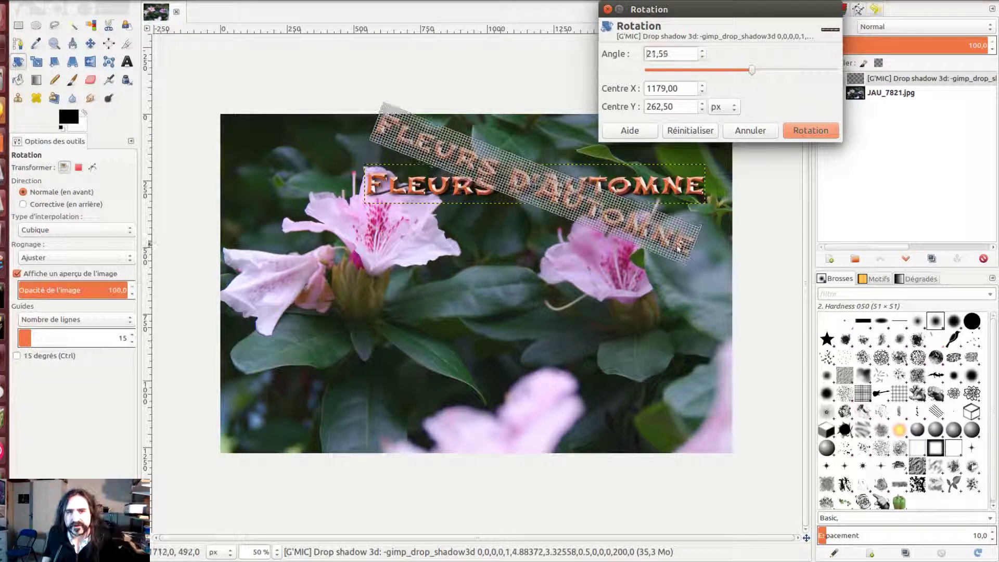
pyautogui.click(810, 130)
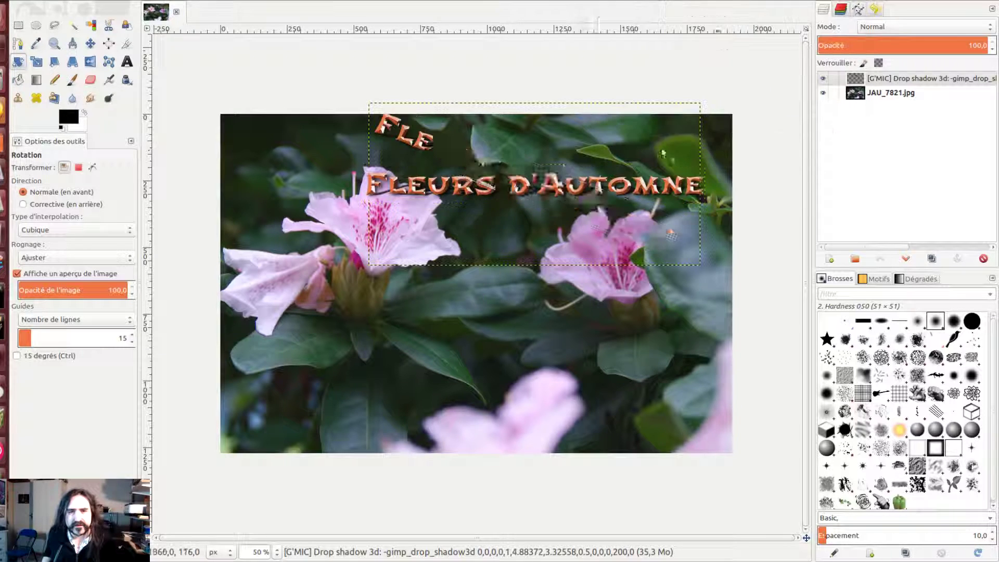
pyautogui.click(91, 44)
pyautogui.moveTo(411, 146); pyautogui.dragTo(416, 166)
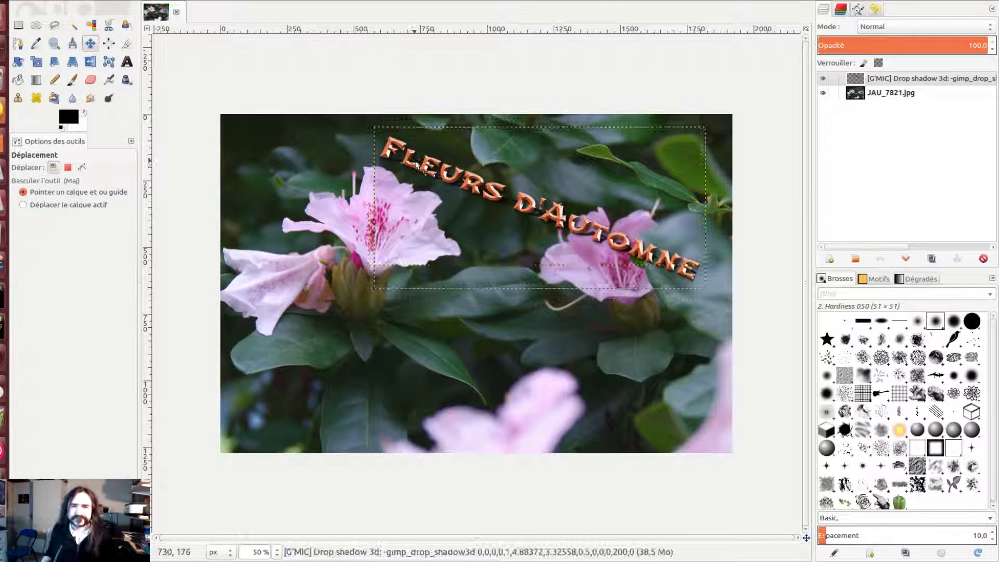
# - Copy the rotated title layer and paste it as a new image
pyautogui.rightClick(445, 174)
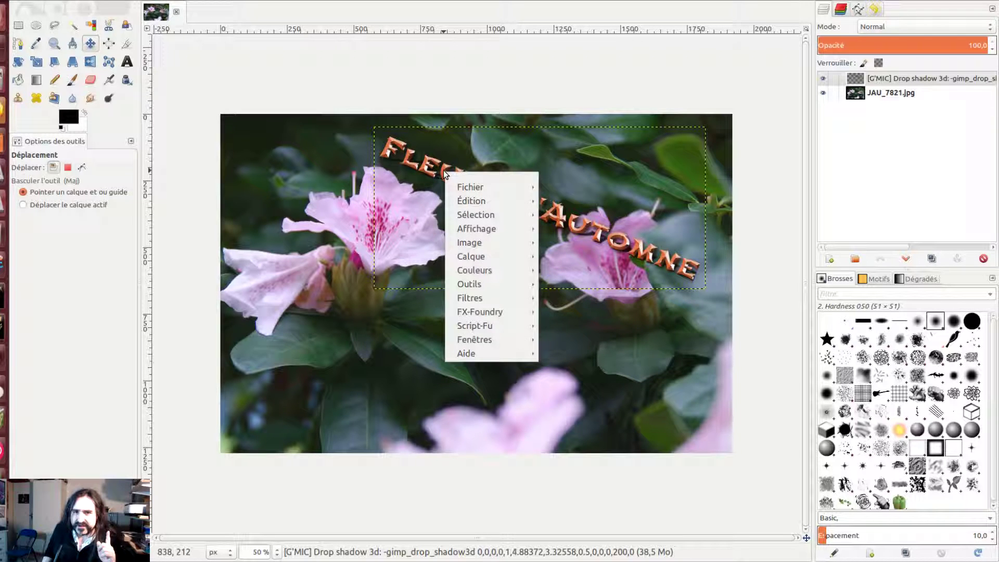
pyautogui.moveTo(461, 207)
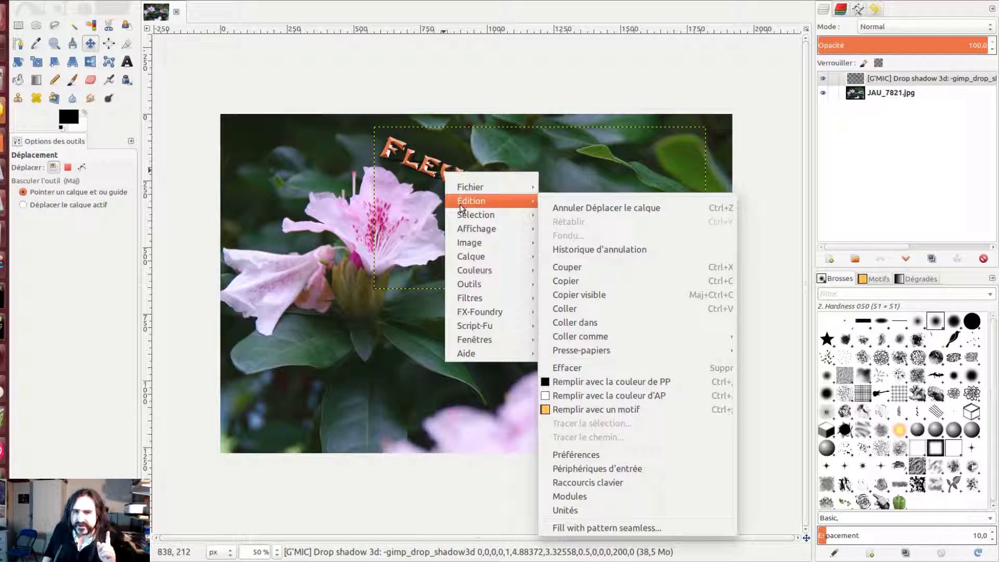
pyautogui.click(607, 279)
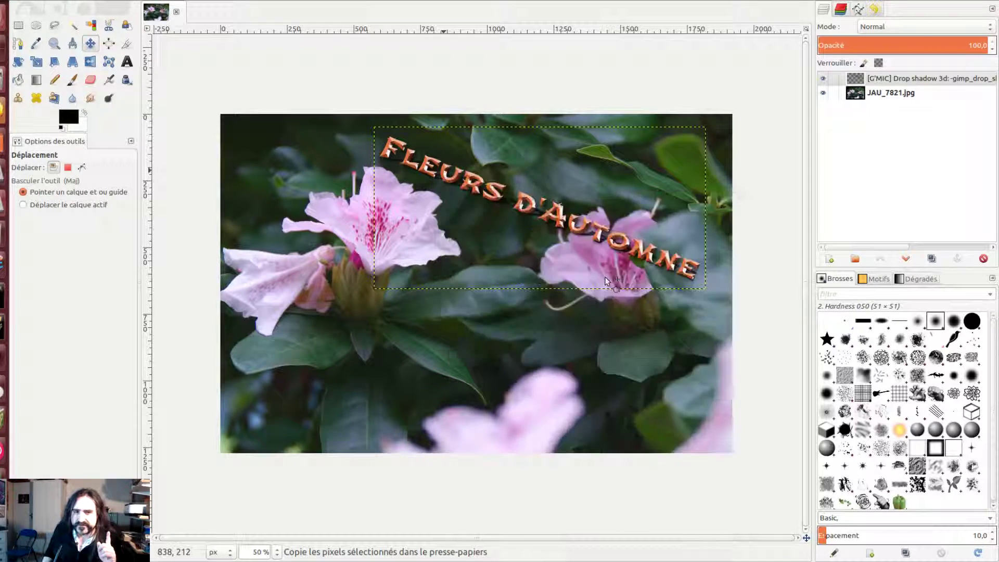
pyautogui.click(62, 1)
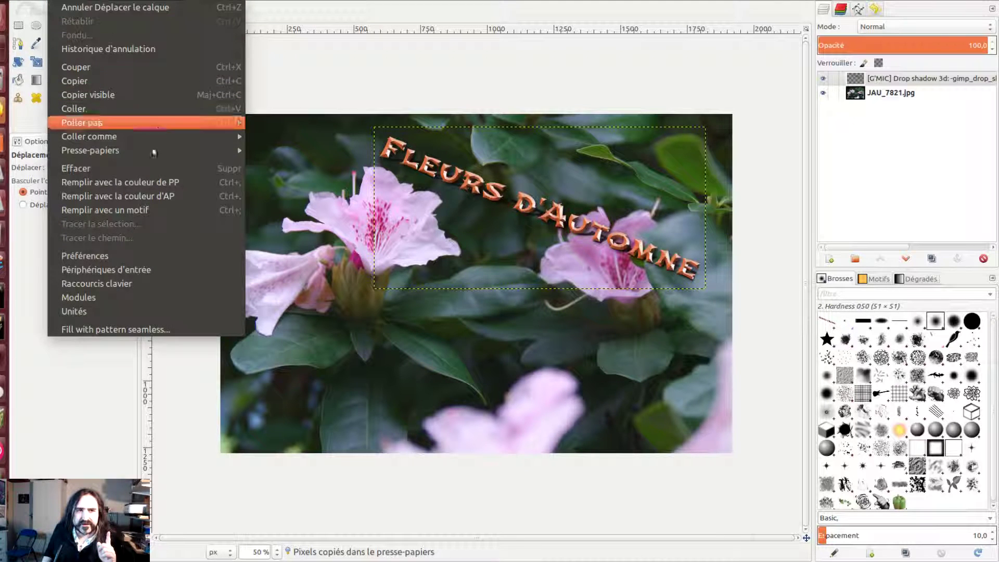
pyautogui.moveTo(152, 136)
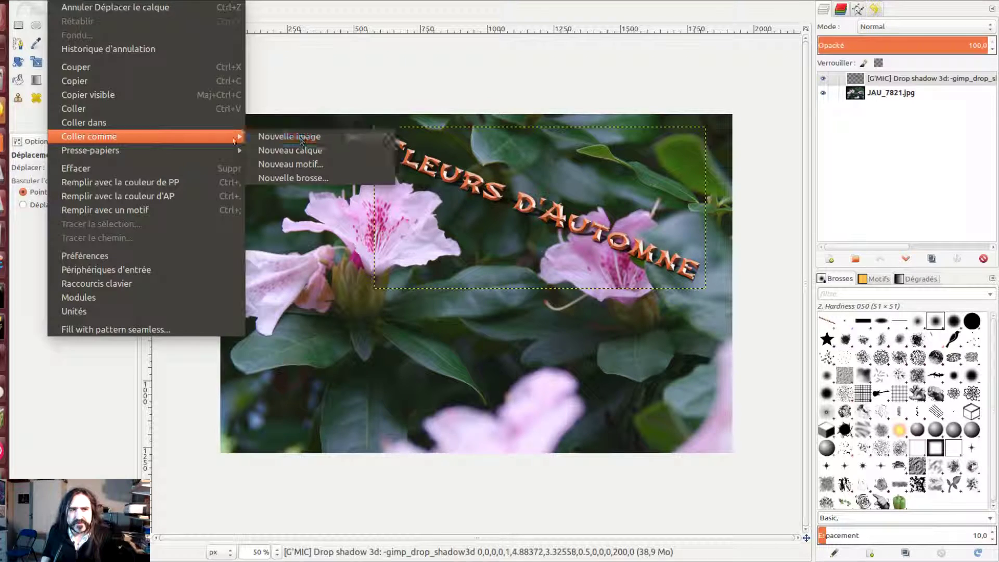
pyautogui.click(282, 137)
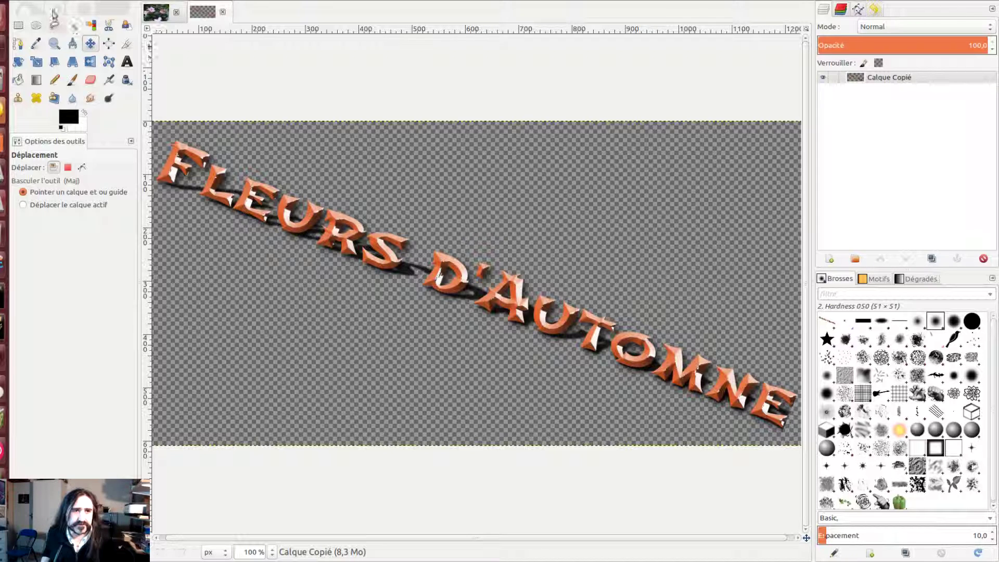
pyautogui.click(21, 0)
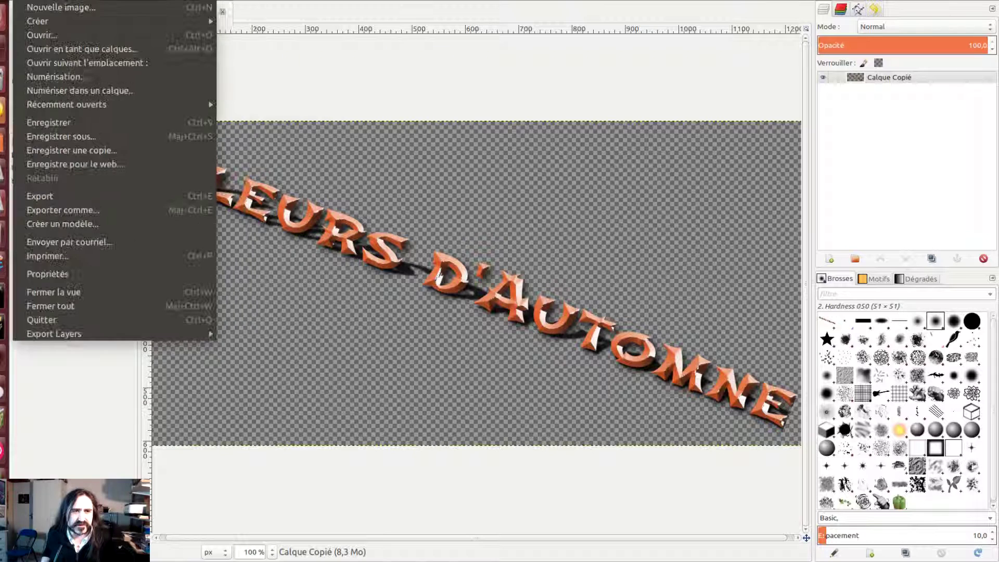
pyautogui.click(98, 198)
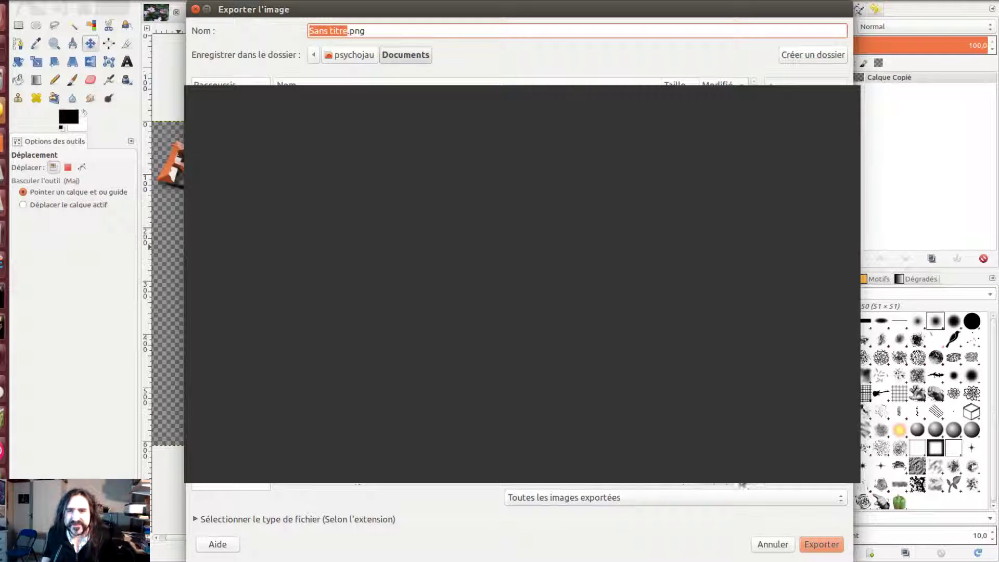
pyautogui.click(773, 545)
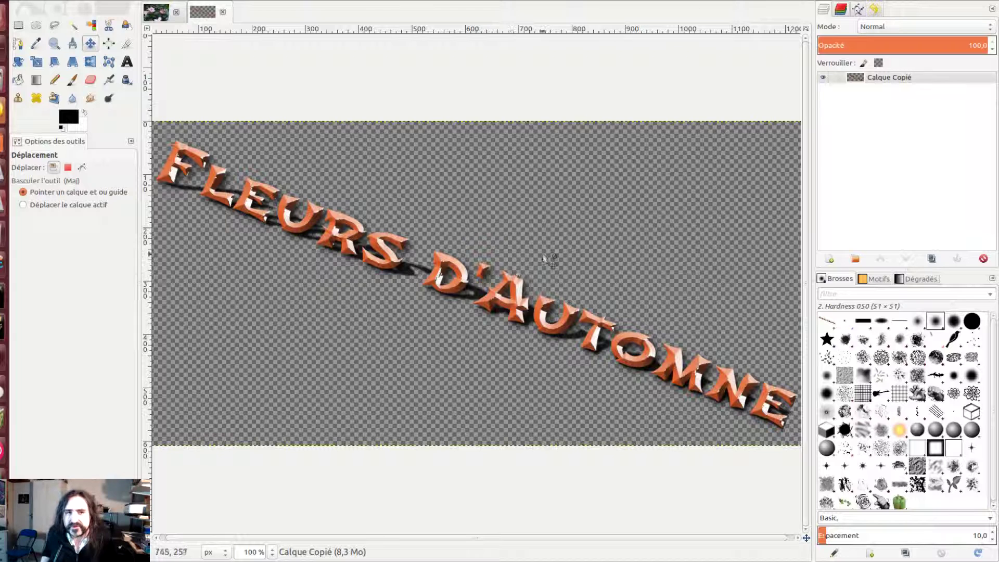
# - Compare the pasted title image with the flower photo and return to the flower photo
pyautogui.click(156, 12)
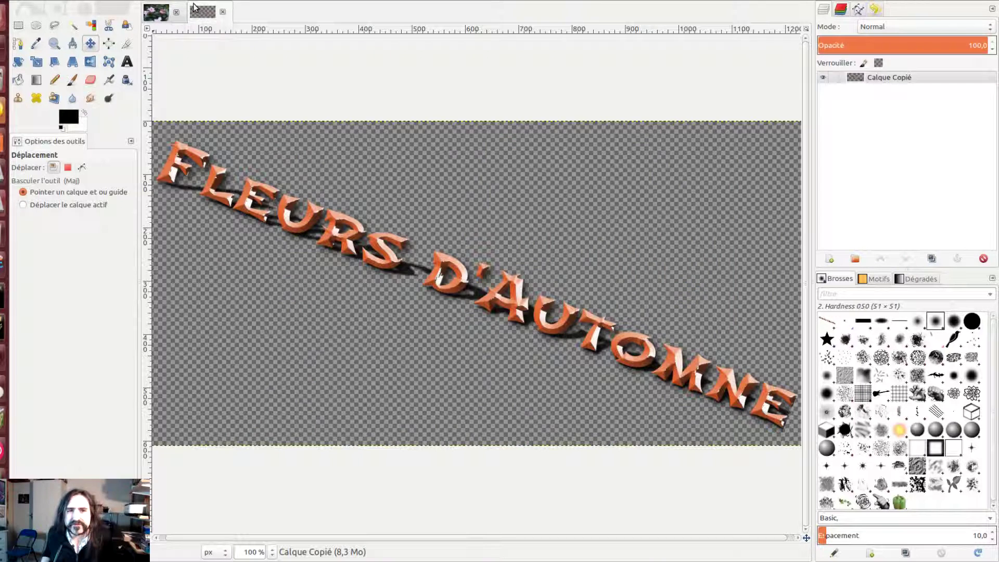
pyautogui.click(199, 12)
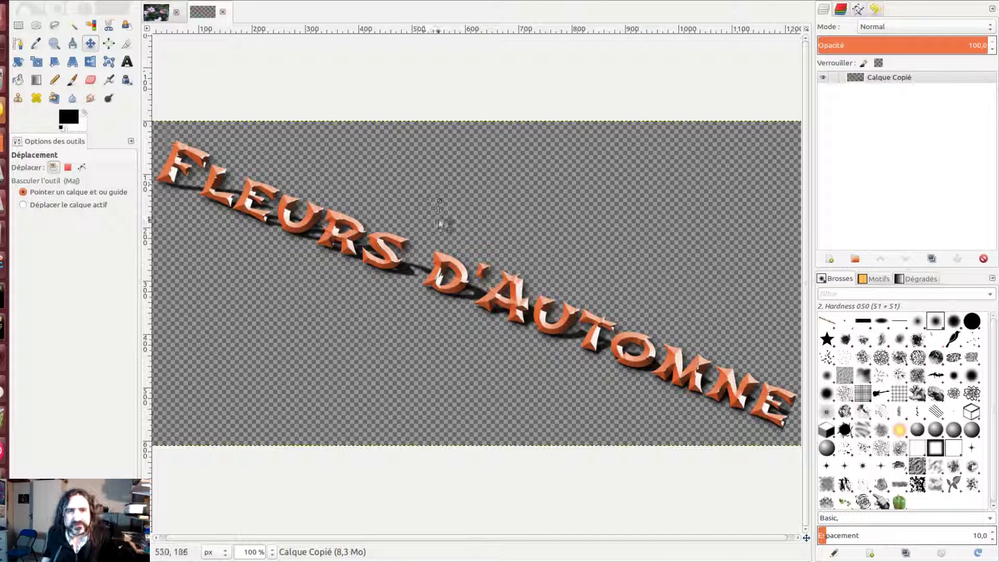
pyautogui.click(156, 12)
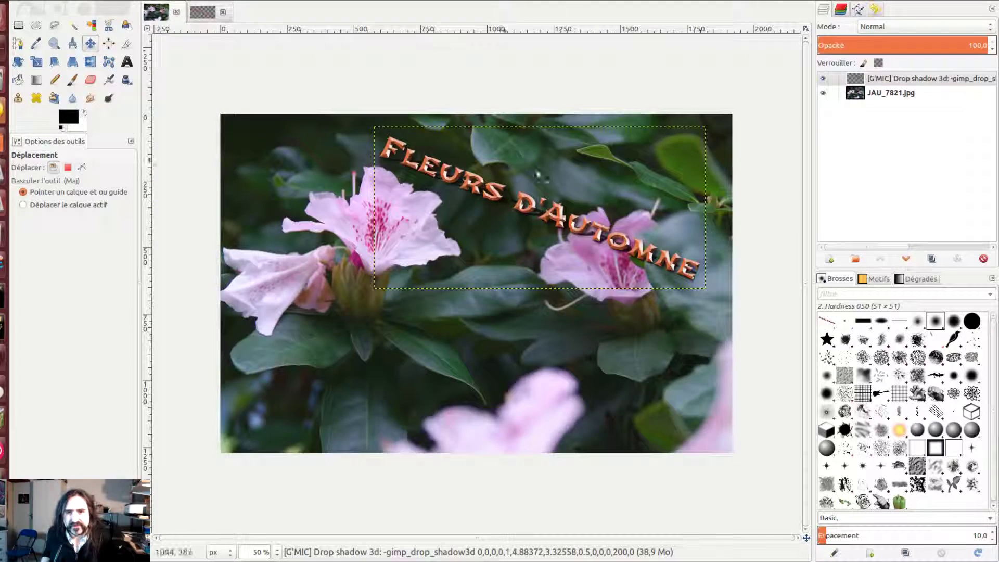